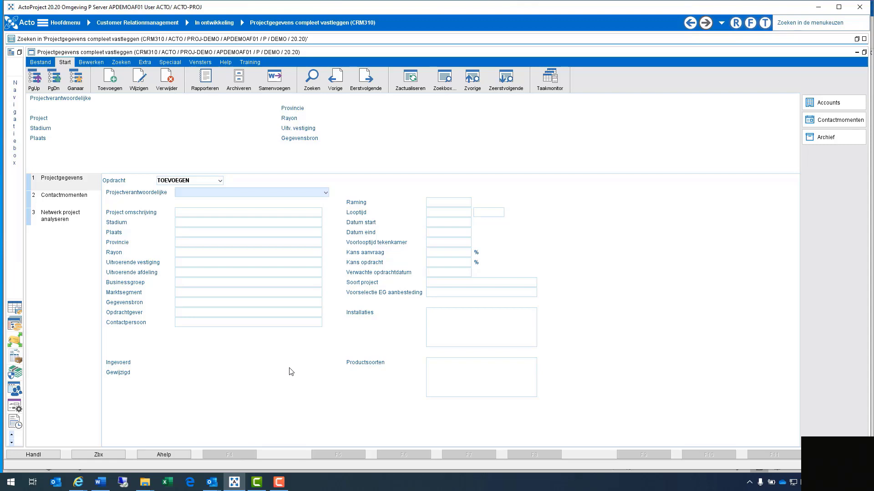
# Assign the second listed employee as Projectverantwoordelijke and enter the project description "Cameradetectie systeem C&A Almere".
pyautogui.click(327, 195)
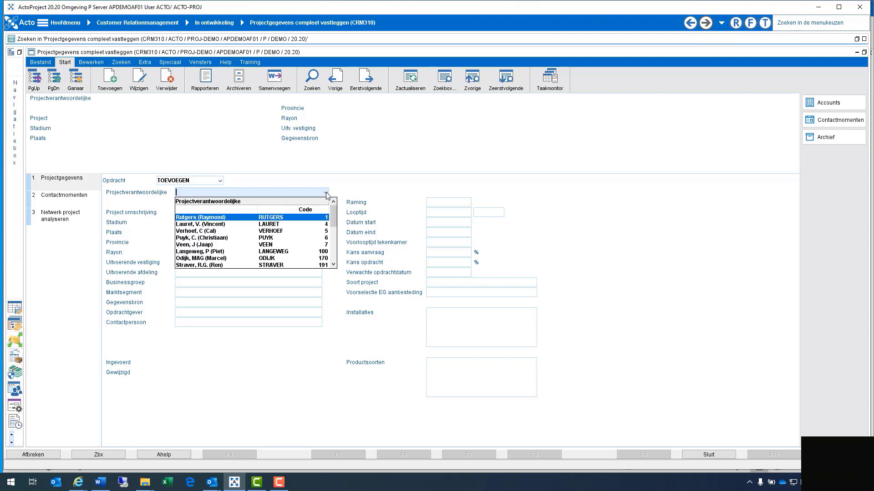
pyautogui.click(205, 228)
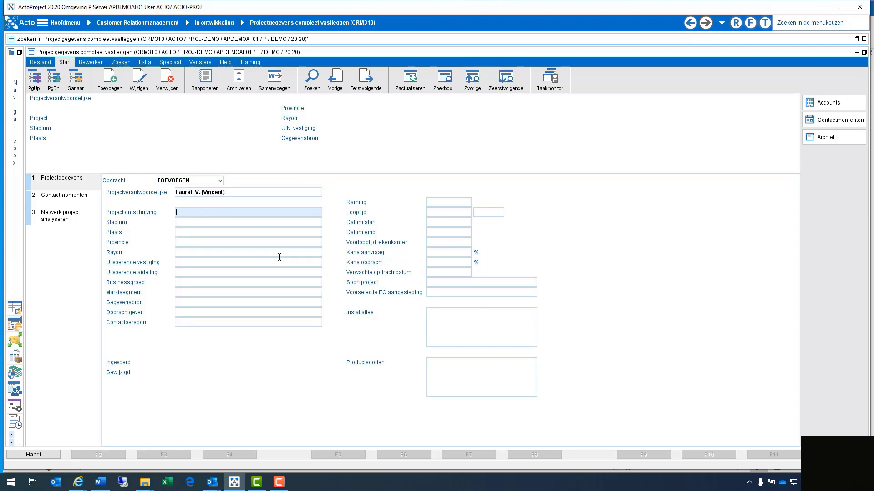
pyautogui.write('Camera')
pyautogui.write('detectiee')
pyautogui.write('ss')
pyautogui.write('ysteem C&A')
pyautogui.write(' Almere')
pyautogui.press('Tab')
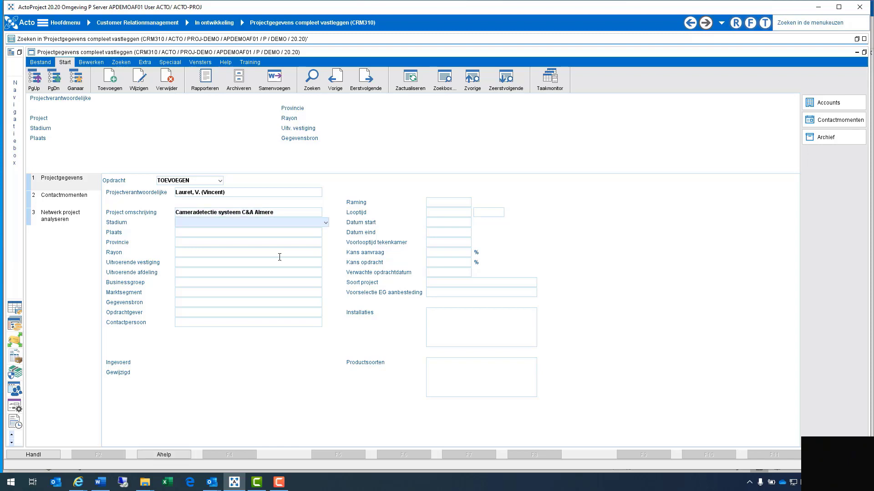
# Set the project's Stadium to Lead and its Plaats to ALMERE.
pyautogui.hotkey('alt', 'Down')
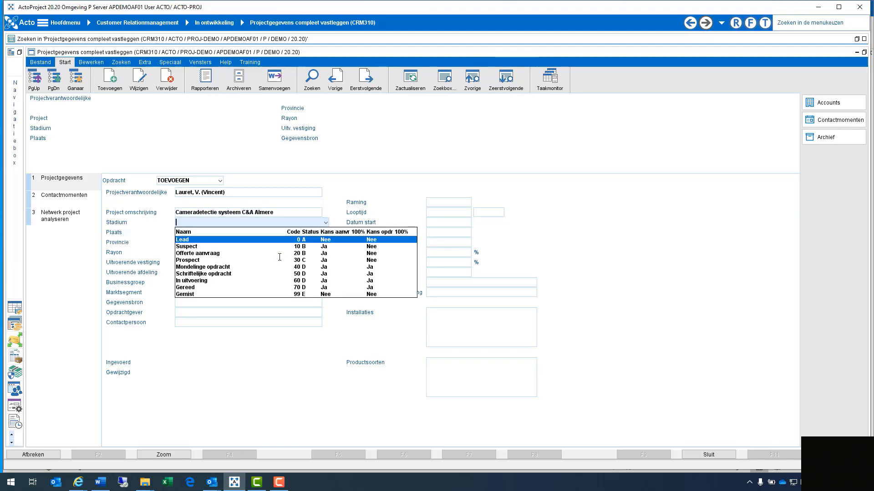
pyautogui.press('Return')
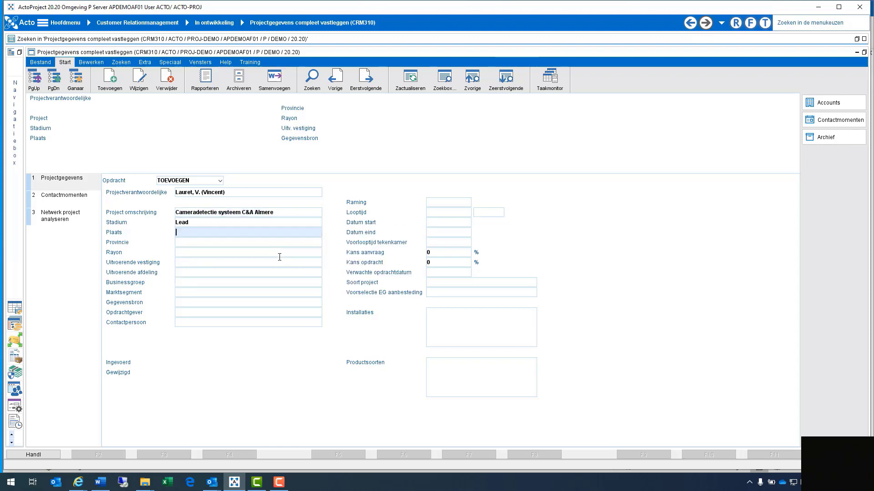
pyautogui.write('ALMERE')
pyautogui.press('Tab')
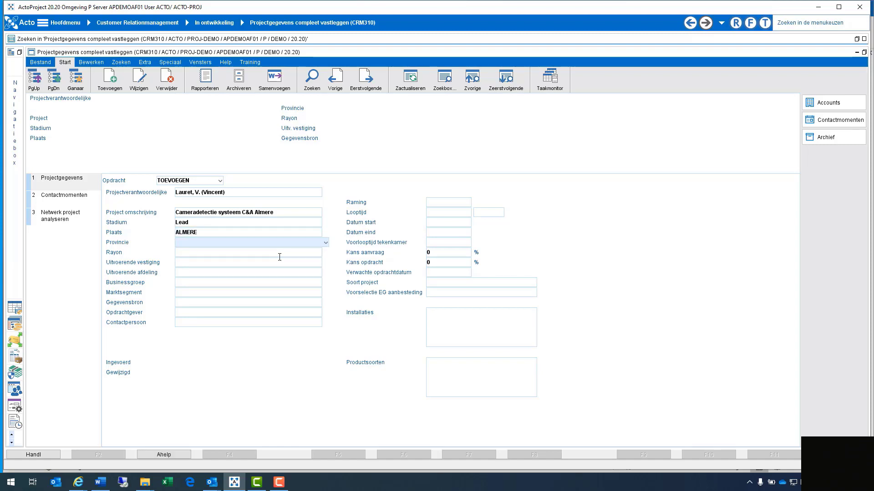
# Leave Provincie empty, set Rayon to Noord and choose Vestiging Amersfoort (PCA) as Uitvoerende vestiging.
pyautogui.press('Tab')
pyautogui.hotkey('alt', 'Down')
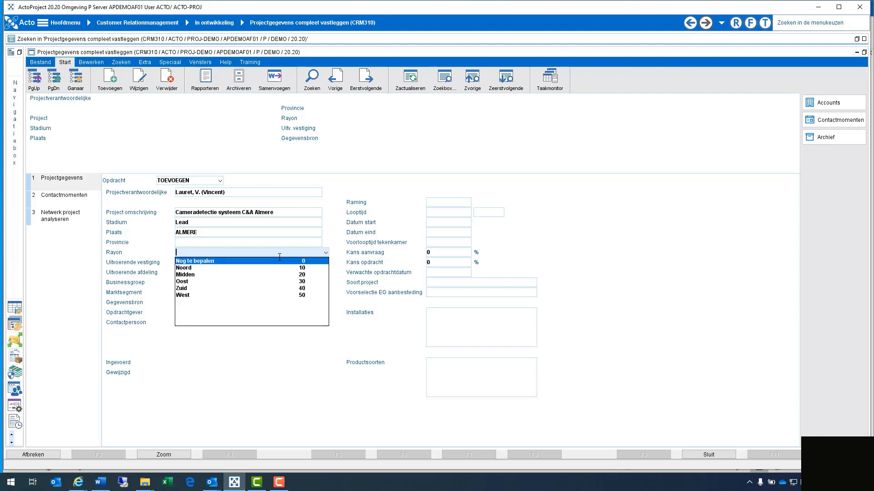
pyautogui.press('Down')
pyautogui.press('Tab')
pyautogui.hotkey('alt', 'Down')
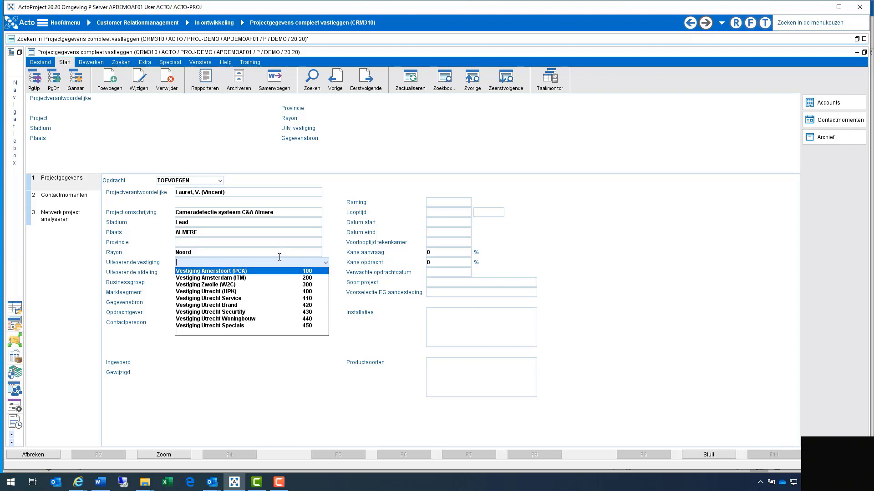
pyautogui.press('Tab')
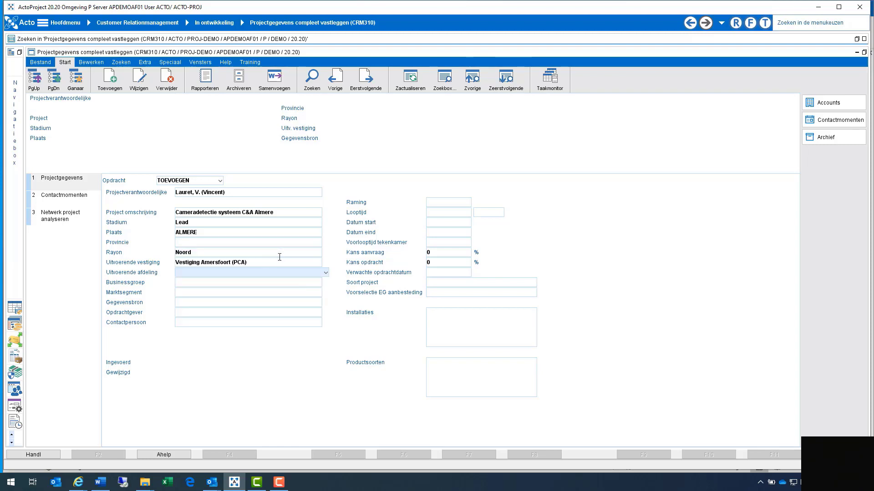
# Choose Afd. Projecten as the project's Uitvoerende afdeling.
pyautogui.hotkey('alt', 'Down')
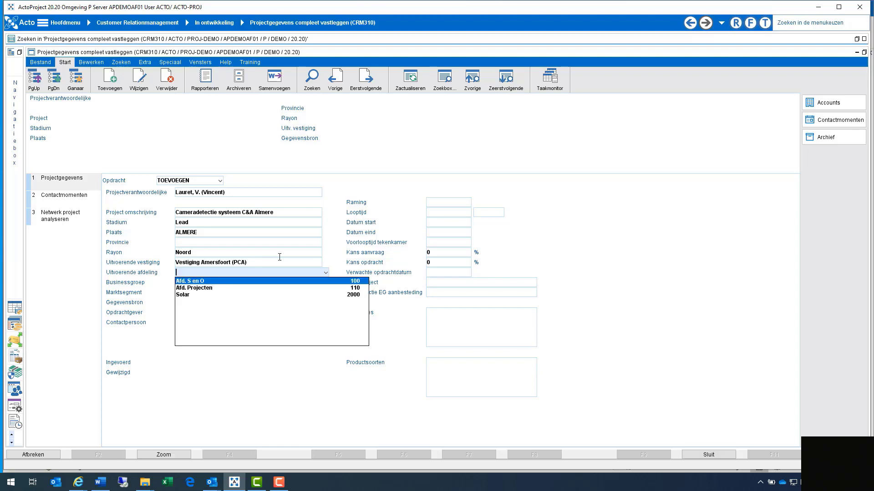
pyautogui.press('Down')
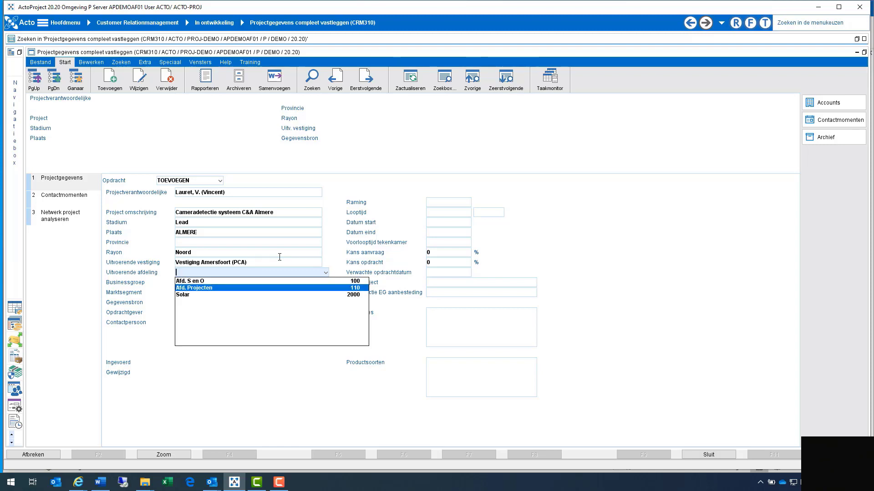
pyautogui.press('Tab')
# Set Marktsegment to Winkel (centra) and Gegevensbron to Nog te bepalen.
pyautogui.hotkey('alt', 'Down')
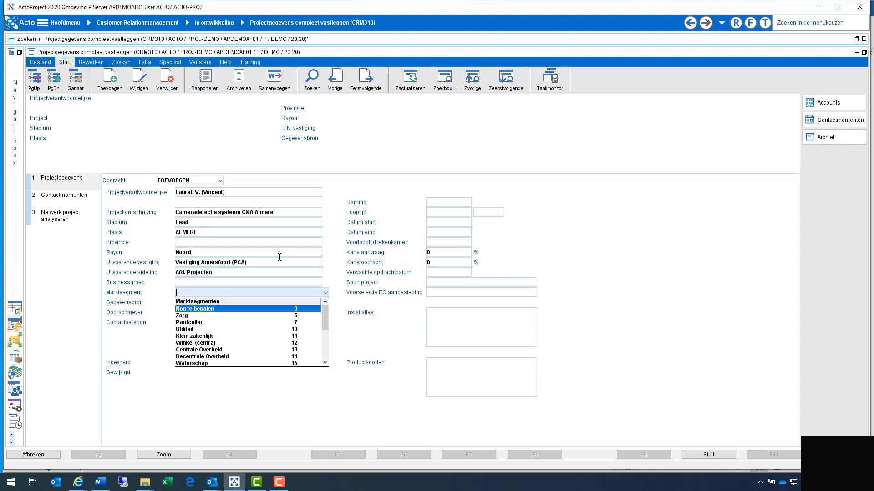
pyautogui.press('Down')
pyautogui.press('Down')
pyautogui.press('Down')
pyautogui.press('Down')
pyautogui.press('Down')
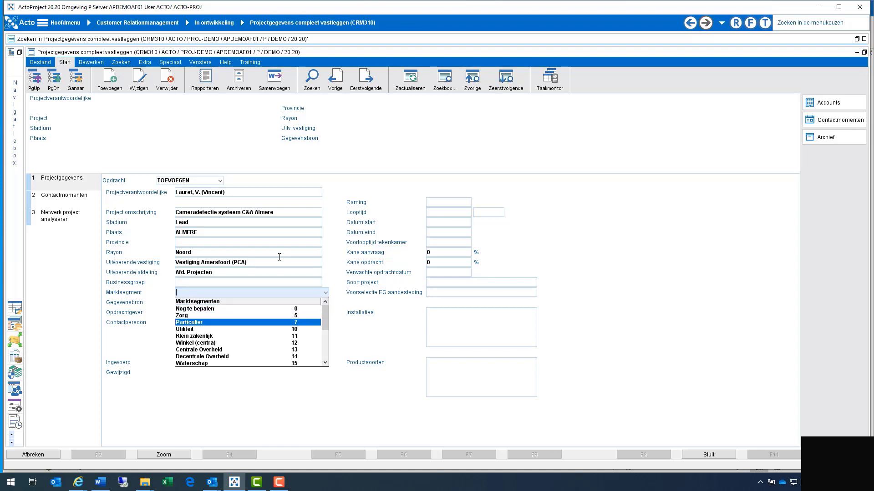
pyautogui.press('Tab')
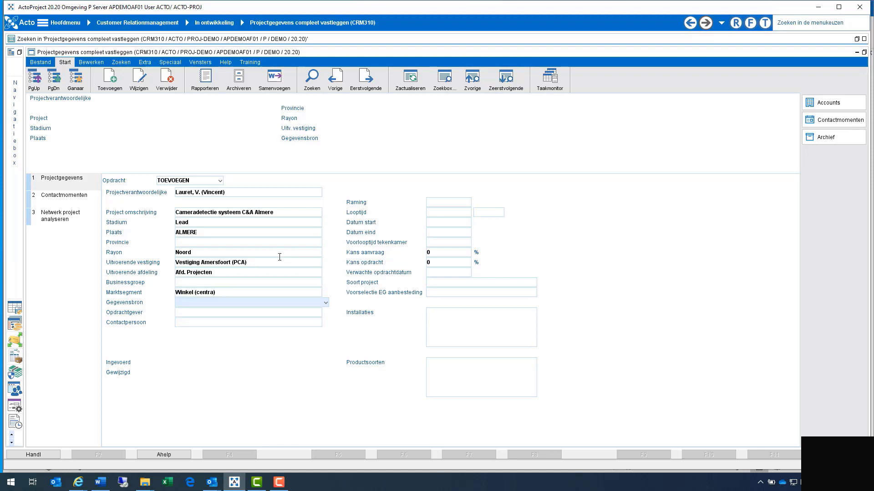
pyautogui.press('Tab')
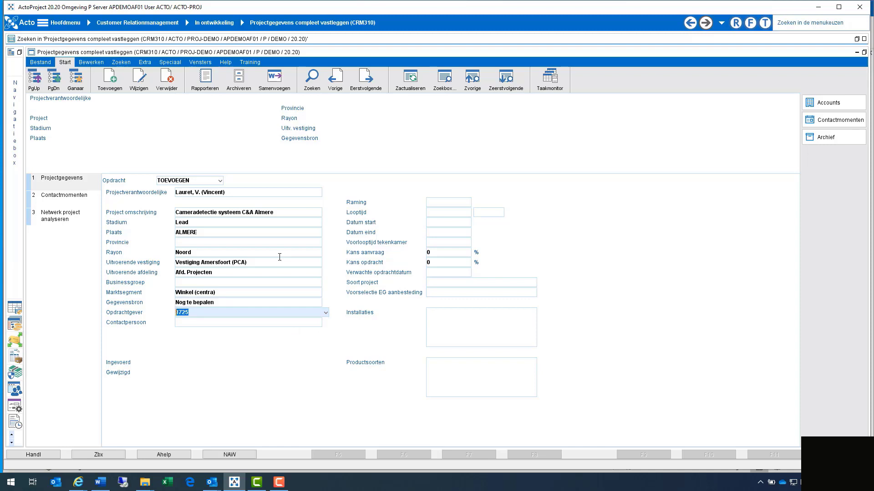
# Select C&A Almere Stad as Opdrachtgever and accept its proposed Contactpersoon.
pyautogui.press('BackSpace')
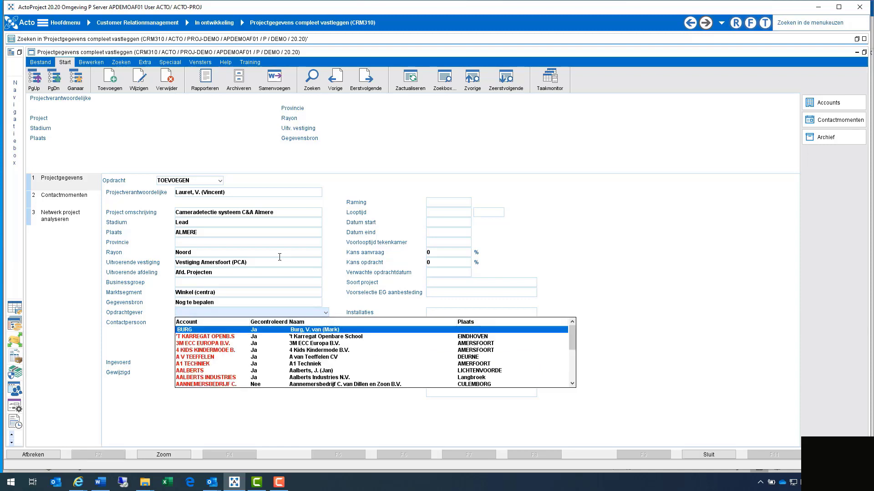
pyautogui.write('C')
pyautogui.press('Down')
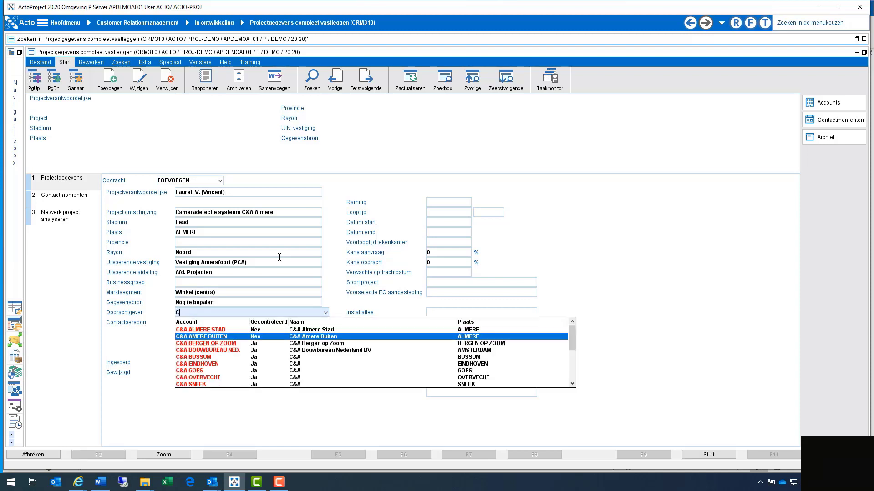
pyautogui.press('Up')
pyautogui.press('Return')
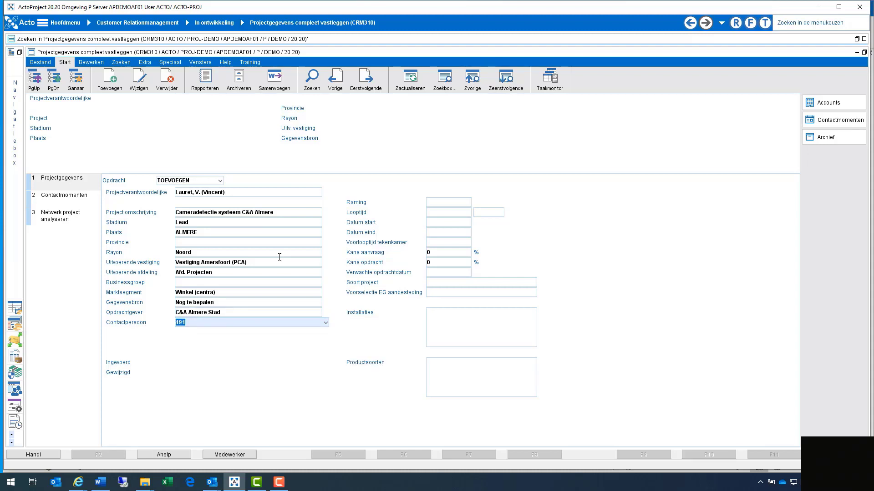
pyautogui.press('Return')
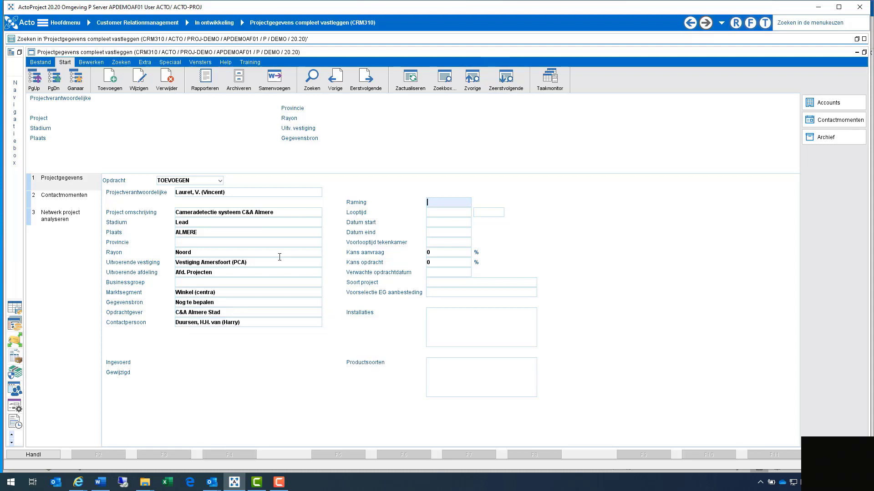
# Enter a Raming of 25.000 and a Looptijd of 1 maand.
pyautogui.write('25000')
pyautogui.press('Return')
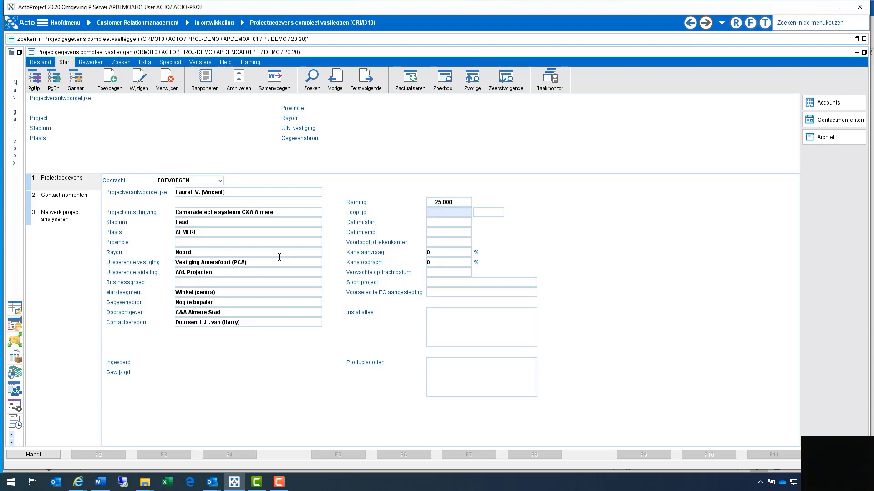
pyautogui.press('Return')
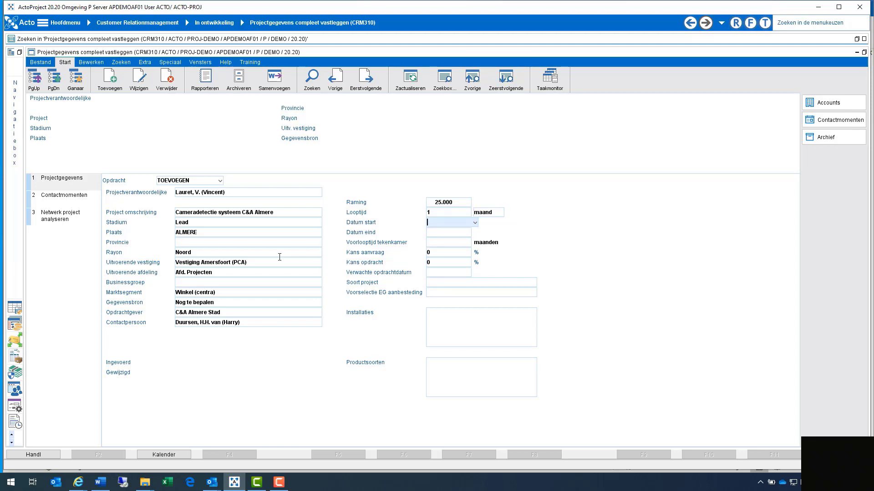
# Set Datum start to 01/08/2020, accept 01/09/2020 as Datum eind and leave Voorlooptijd tekenkamer empty.
pyautogui.write('01/08/202')
pyautogui.write('0')
pyautogui.press('Return')
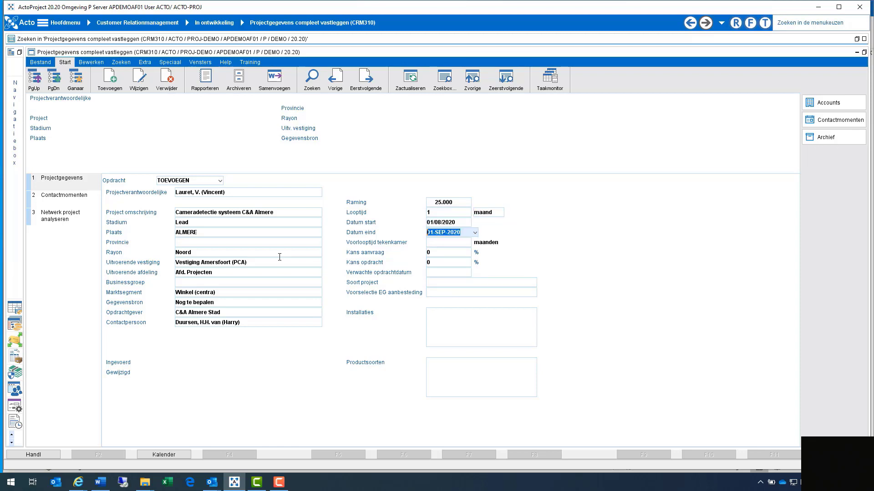
pyautogui.press('Return')
pyautogui.press('Return')
pyautogui.press('Return')
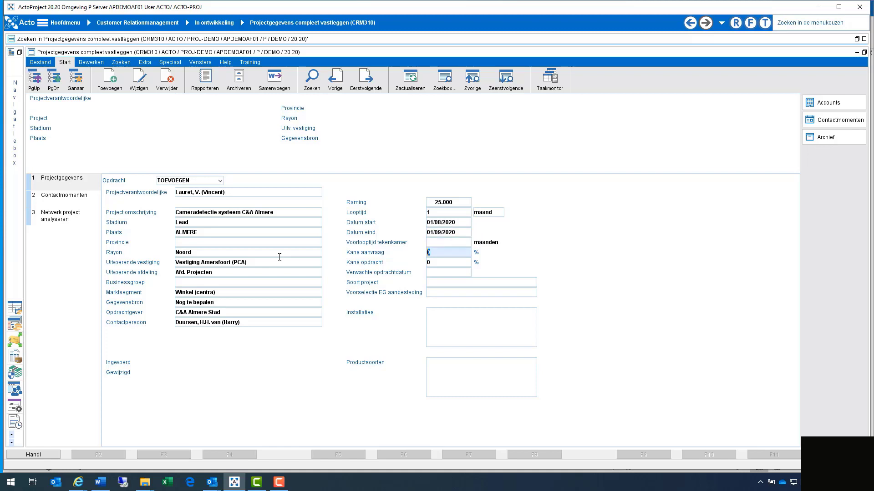
# Set Kans aanvraag to 20%.
pyautogui.press('Return')
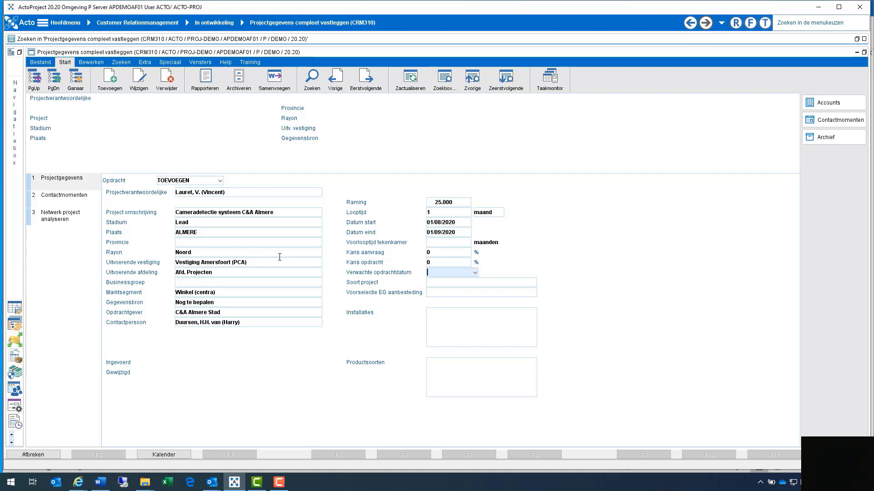
pyautogui.hotkey('shift', 'Tab')
pyautogui.hotkey('shift', 'Tab')
pyautogui.write('20')
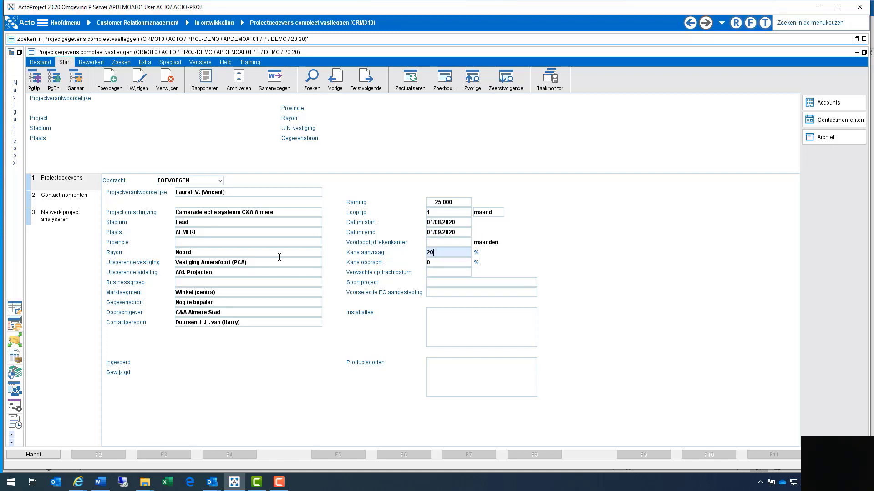
pyautogui.press('Return')
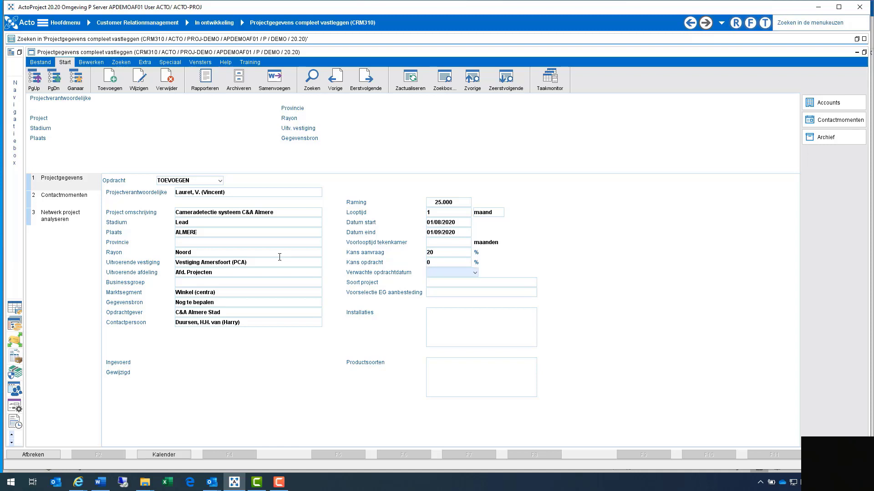
# Choose Uitbreiding as Soort project and save the new project record to the database.
pyautogui.press('Return')
pyautogui.press('F3')
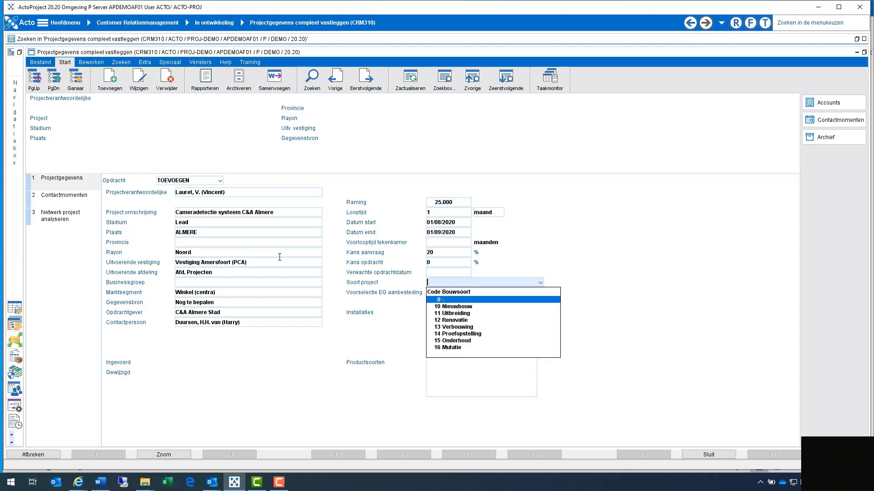
pyautogui.press('Down')
pyautogui.press('Down')
pyautogui.press('Return')
pyautogui.press('Return')
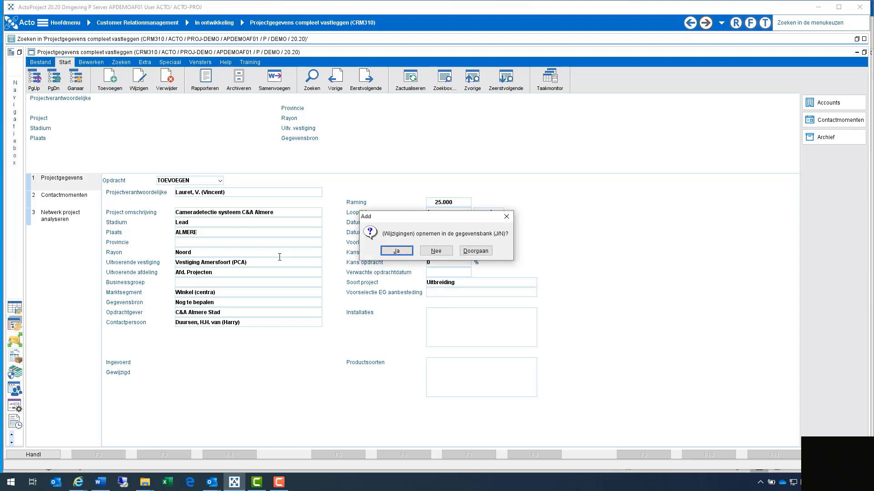
pyautogui.press('Return')
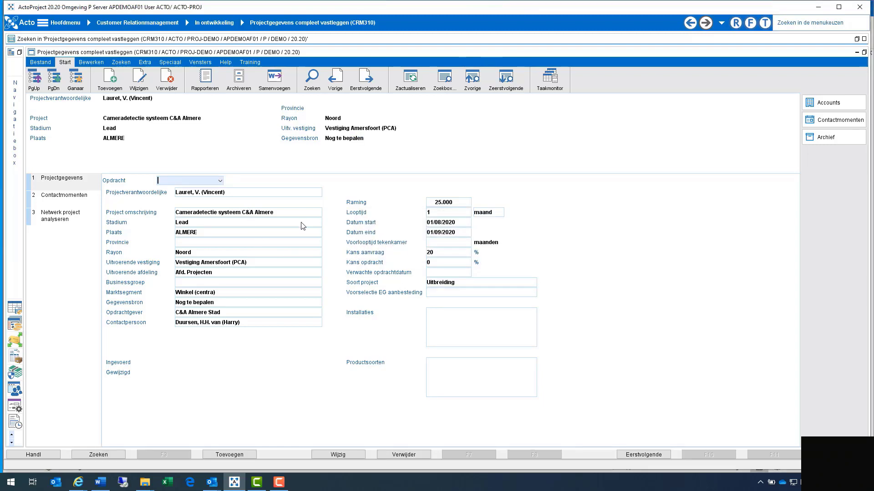
# Add CCTV as an installation for the project on line 10 and close the installations window.
pyautogui.click(176, 64)
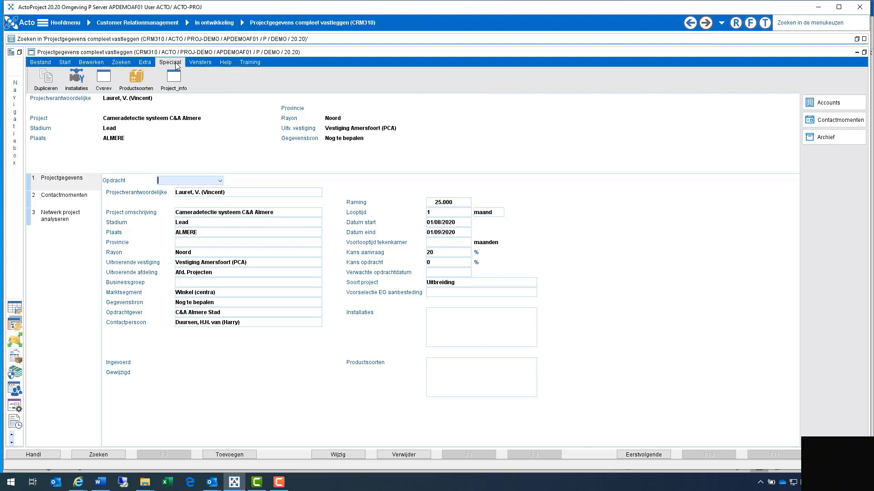
pyautogui.click(80, 85)
pyautogui.click(281, 218)
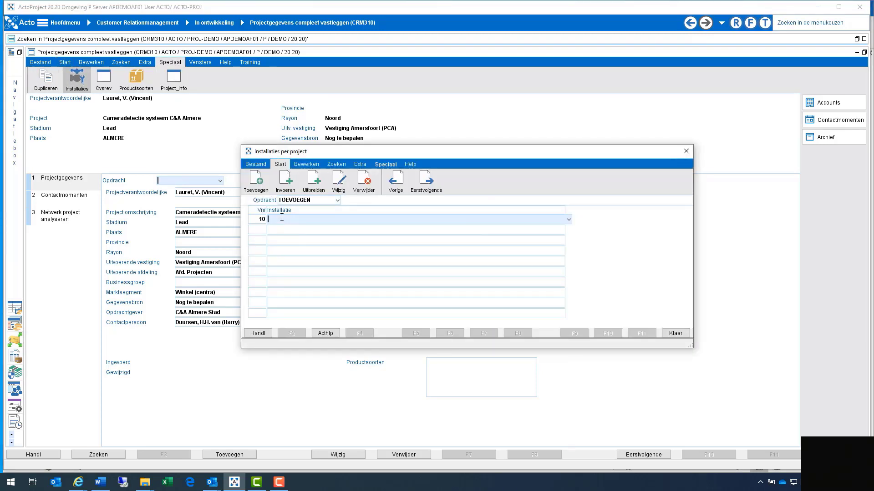
pyautogui.click(568, 221)
pyautogui.scroll(-1, 328, 273)
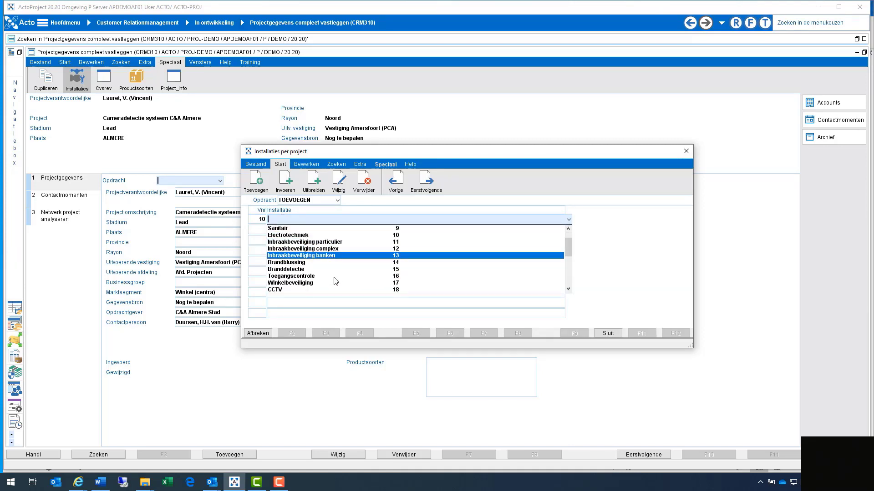
pyautogui.click(303, 290)
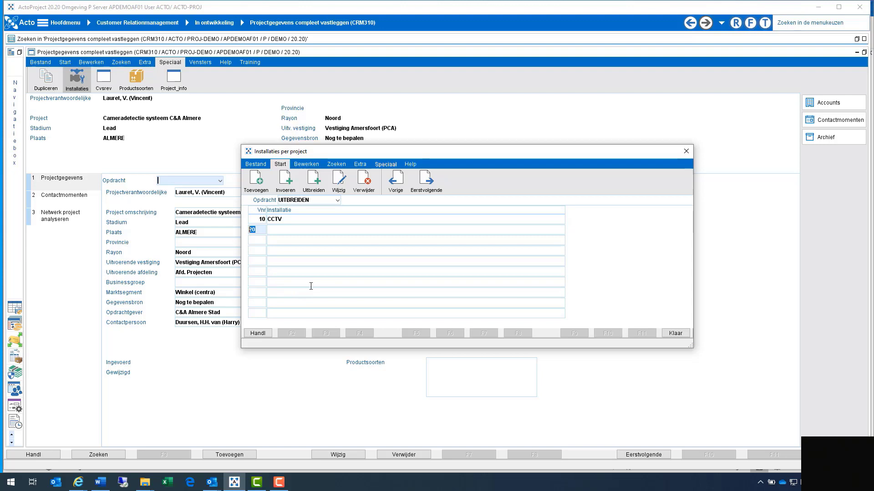
pyautogui.click(686, 152)
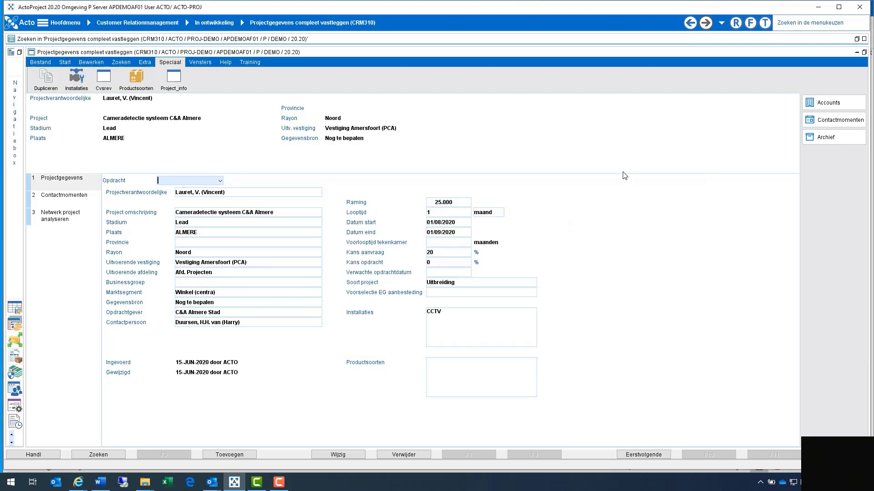
# Add PTZ cameras as a product type for the project on line 10.
pyautogui.click(136, 78)
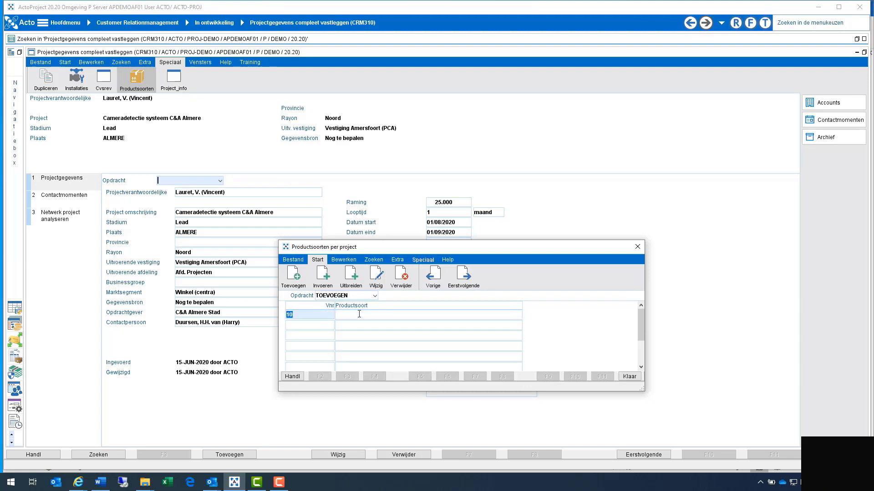
pyautogui.click(359, 314)
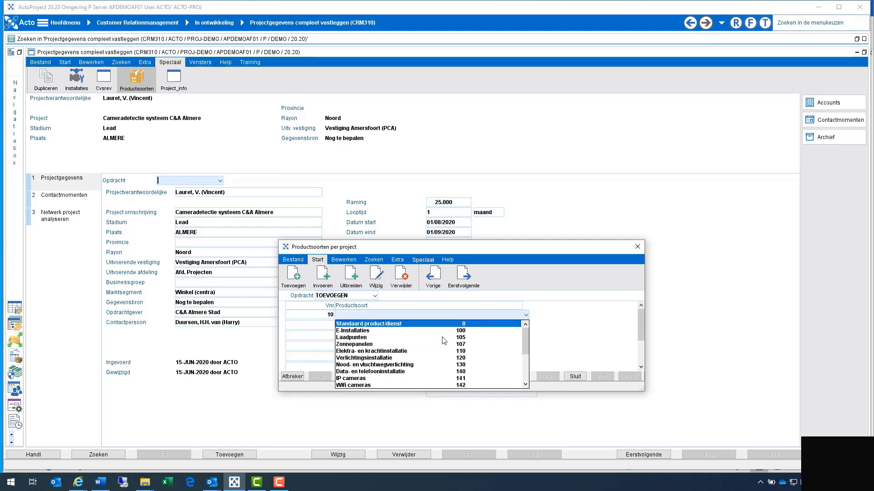
pyautogui.scroll(-2, 437, 345)
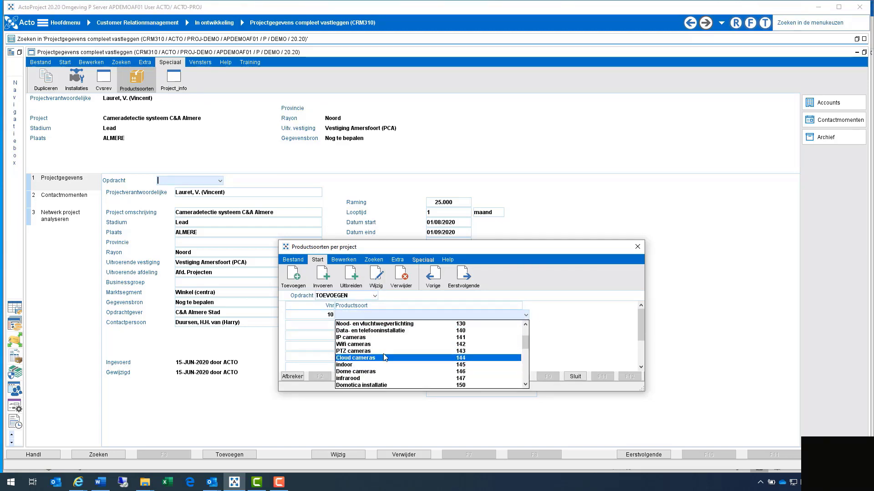
pyautogui.click(383, 351)
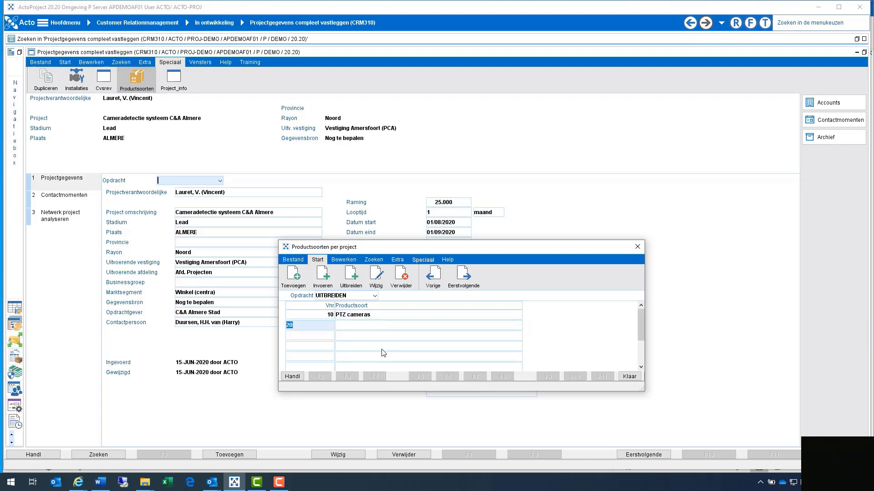
# Add Dome cameras as a product type on line 20 and close the product types window.
pyautogui.click(337, 326)
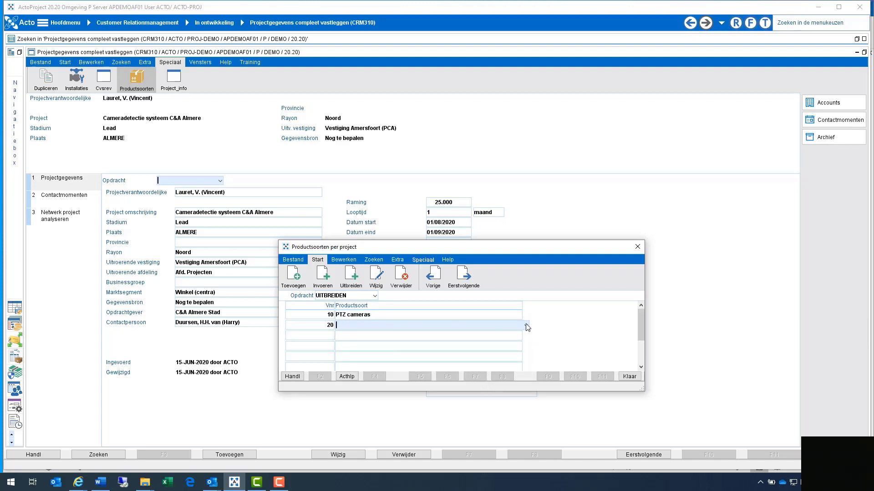
pyautogui.click(526, 325)
pyautogui.scroll(-3, 406, 377)
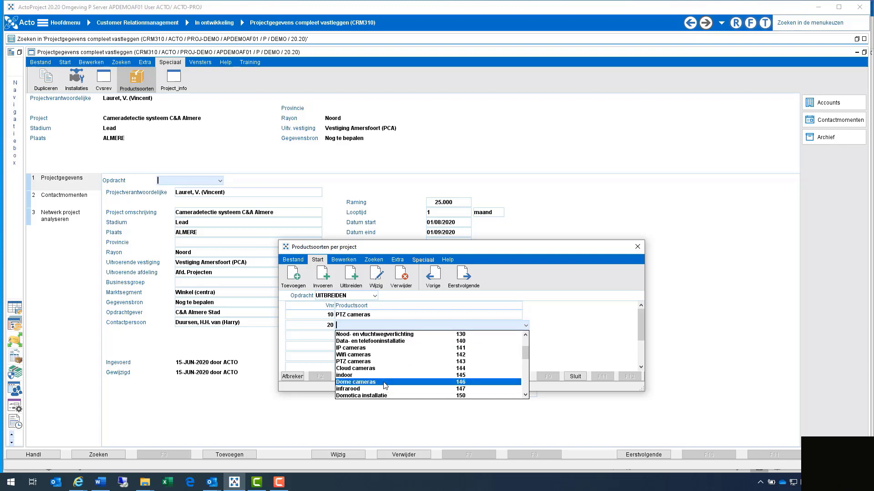
pyautogui.click(384, 382)
pyautogui.press('F10')
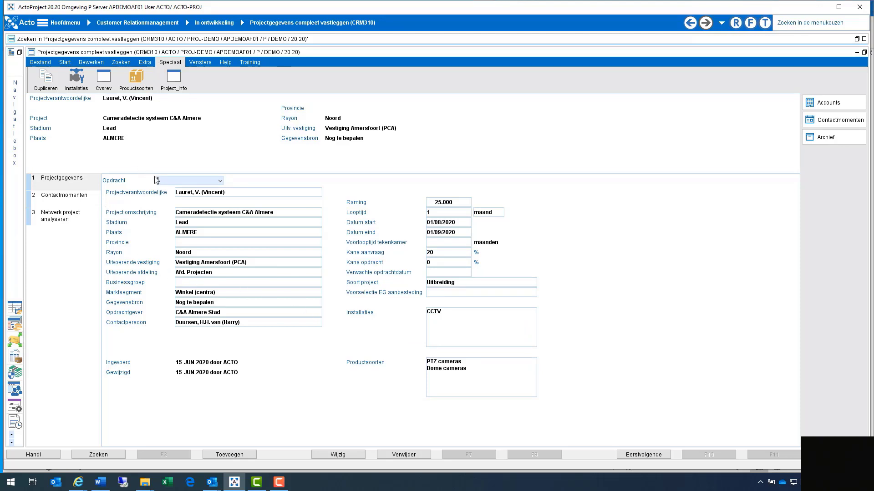
# Start duplicating the project and change the copy's Project omschrijving to "Cameradetectie systeem C&A Almere buiten".
pyautogui.click(48, 81)
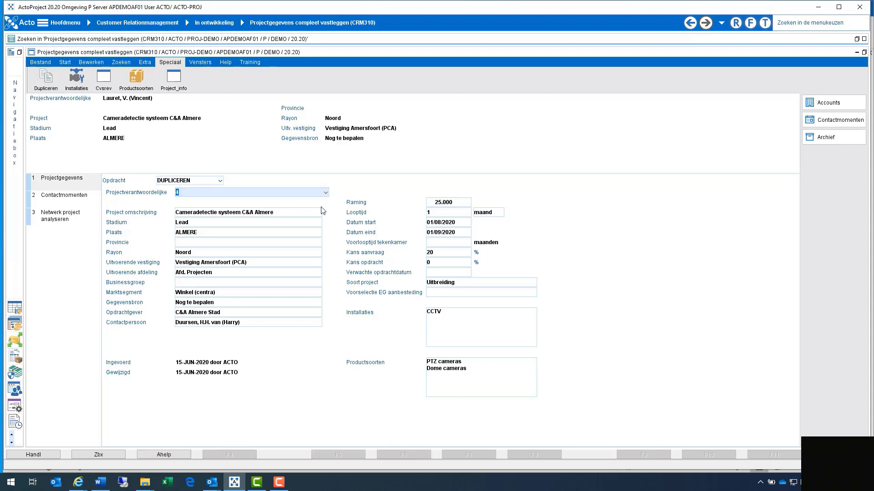
pyautogui.press('Tab')
pyautogui.press('End')
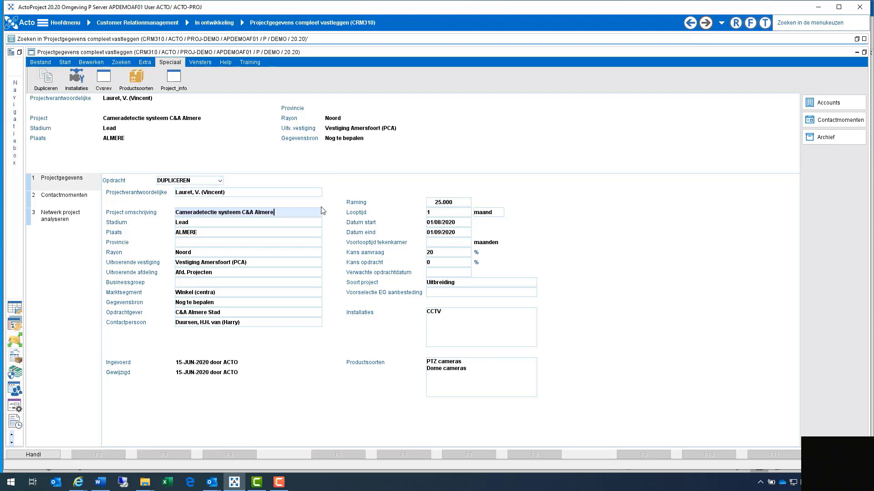
pyautogui.write('buiten')
pyautogui.press('Tab')
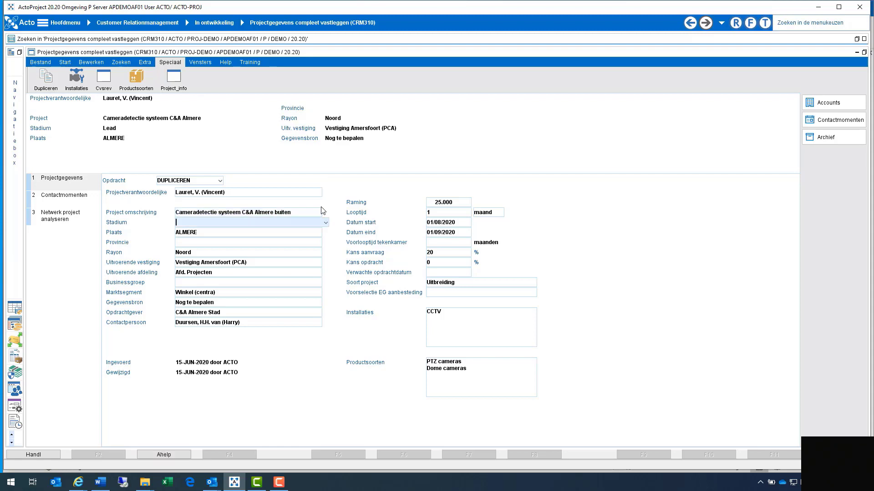
# Accept the copied fields from Stadium through Gegevensbron and choose C&A Amere Buiten as the duplicate's Opdrachtgever.
pyautogui.press('Tab')
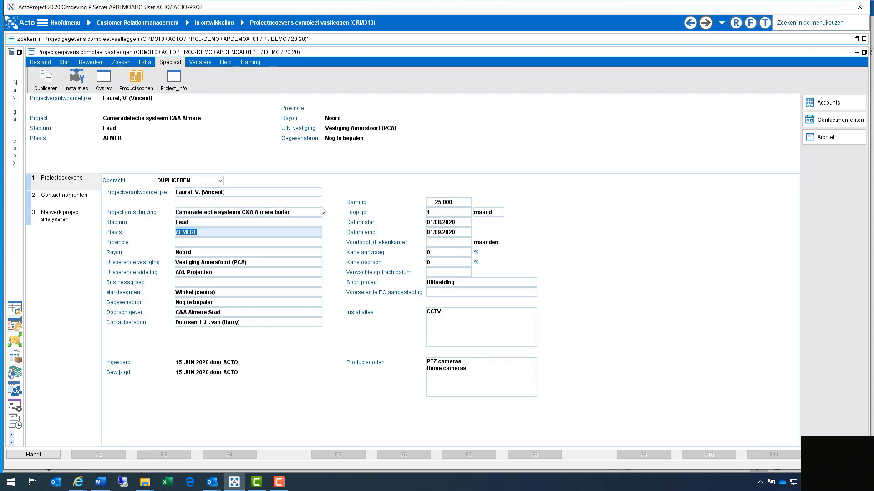
pyautogui.press('Tab')
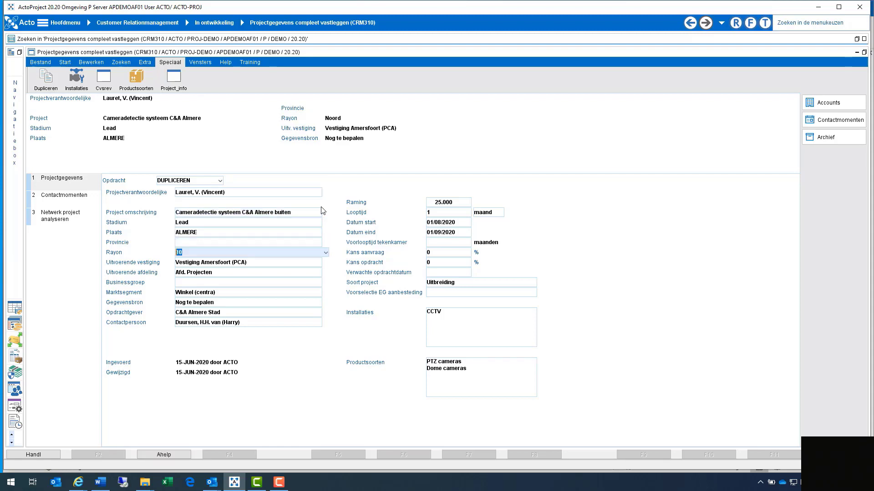
pyautogui.press('Tab')
pyautogui.press('Tab')
pyautogui.press('Tab')
pyautogui.press('Tab')
pyautogui.press('Tab')
pyautogui.press('Tab')
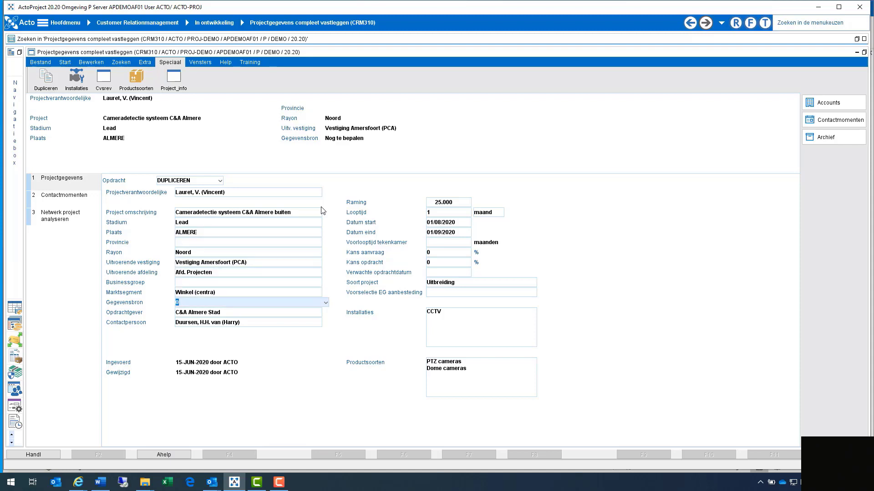
pyautogui.write('C')
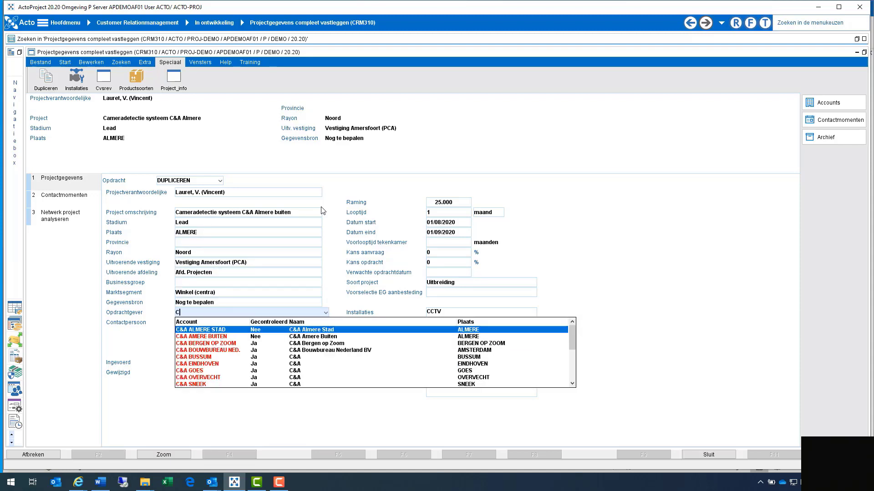
pyautogui.press('Down')
pyautogui.press('Tab')
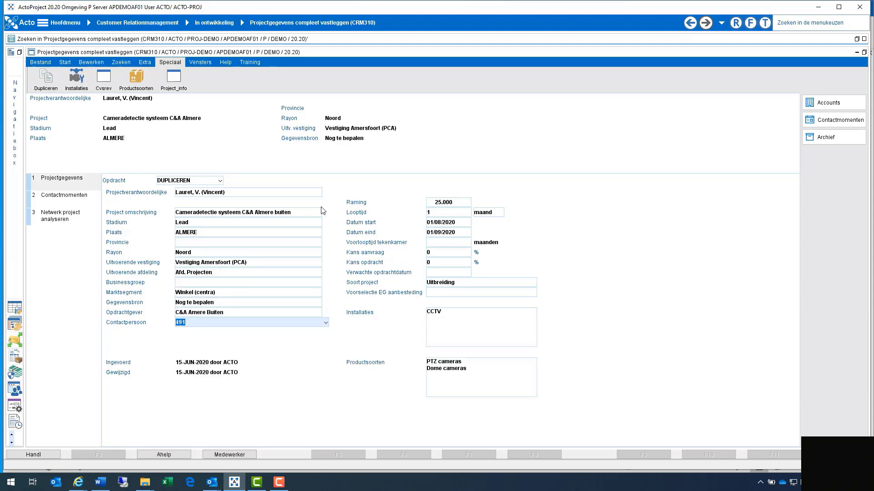
# Clear the duplicate's Contactpersoon and keep its Raming at 25.000.
pyautogui.press('BackSpace')
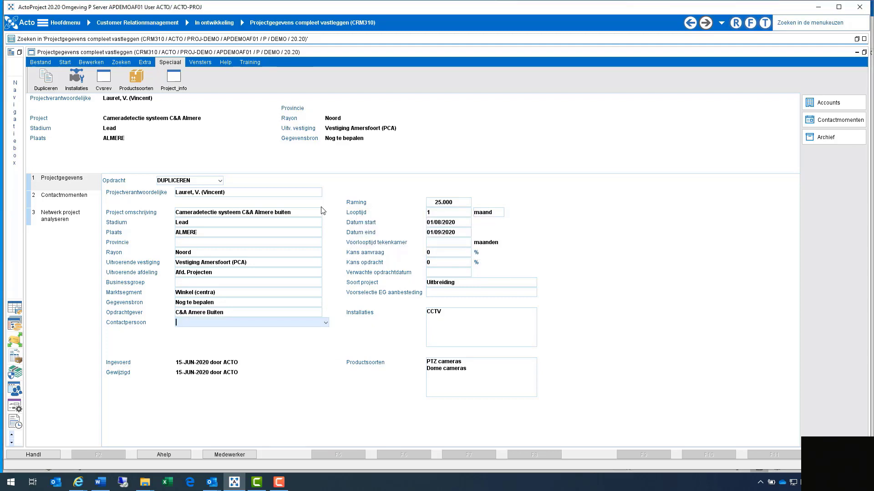
pyautogui.press('Tab')
pyautogui.press('Tab')
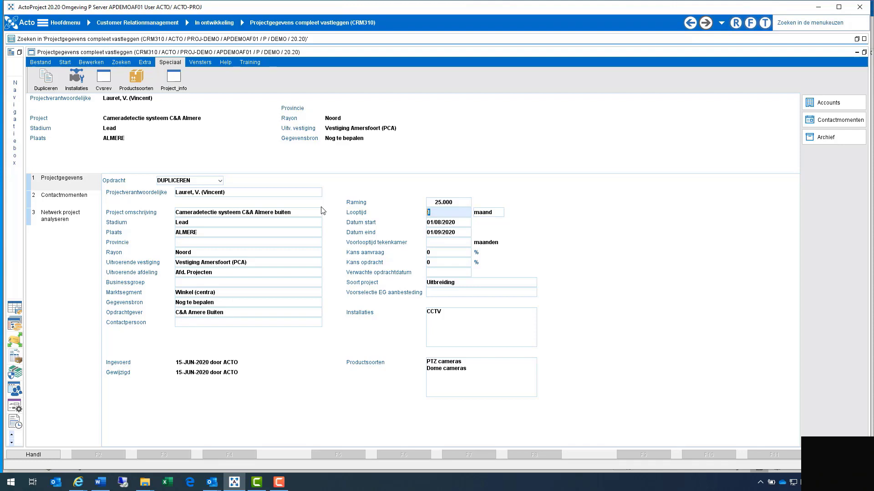
# Clear the duplicate's Looptijd and Datum start, with maanden as the duration unit.
pyautogui.press('Tab')
pyautogui.press('Tab')
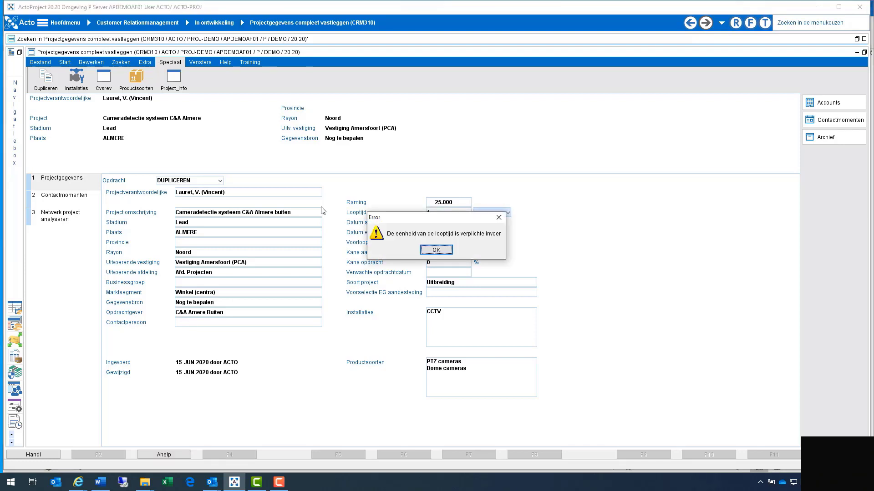
pyautogui.press('Return')
pyautogui.press('Tab')
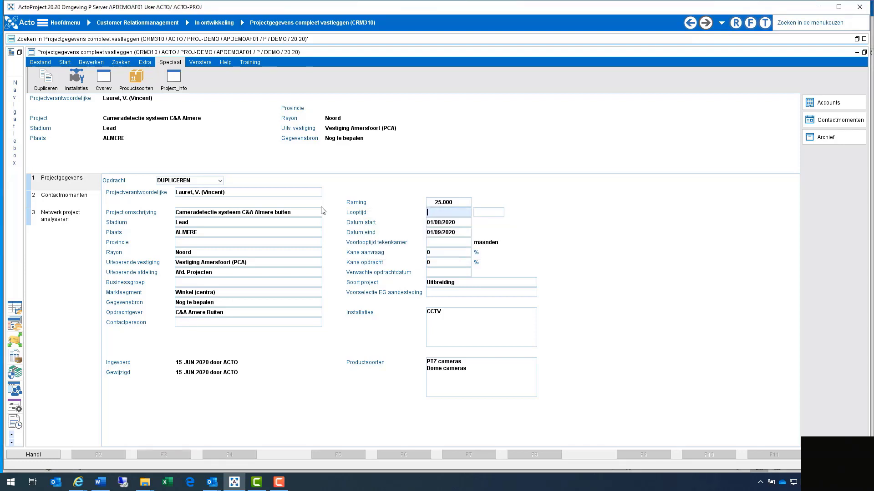
pyautogui.press('Delete')
pyautogui.press('Tab')
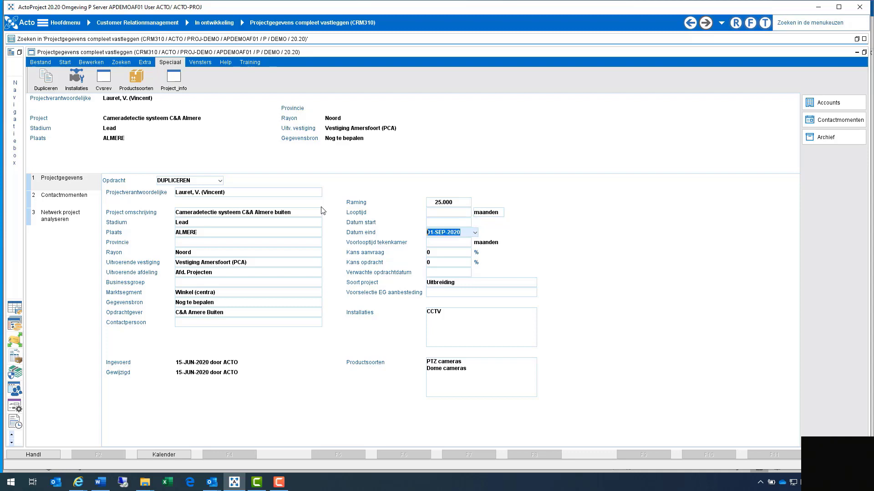
# Accept 01/09/2020 as Datum eind along with the remaining fields and save the duplicated project.
pyautogui.press('Tab')
pyautogui.press('Tab')
pyautogui.press('Tab')
pyautogui.press('Tab')
pyautogui.press('Tab')
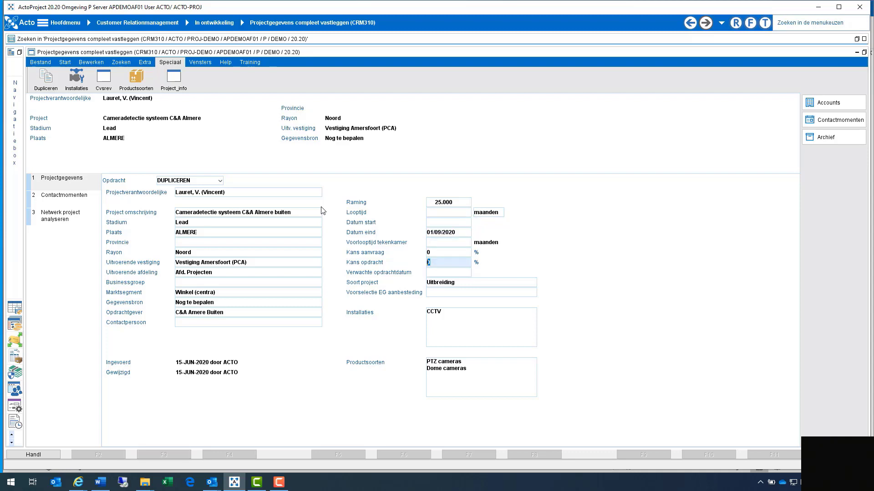
pyautogui.press('Return')
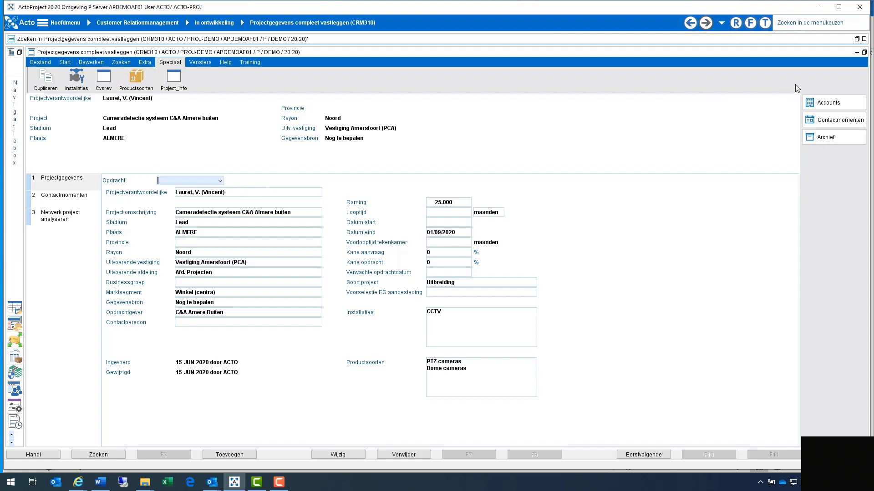
# Refresh the project search list and remove the Almere place filter by searching the entire file.
pyautogui.click(864, 52)
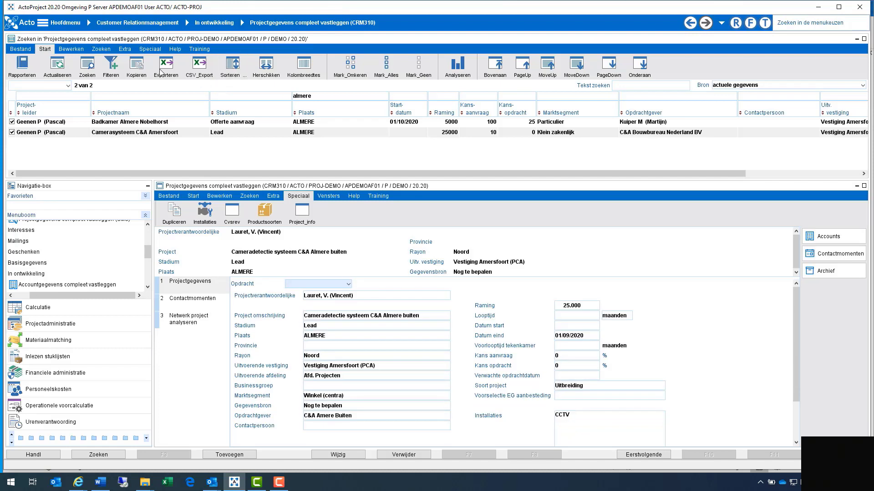
pyautogui.click(54, 70)
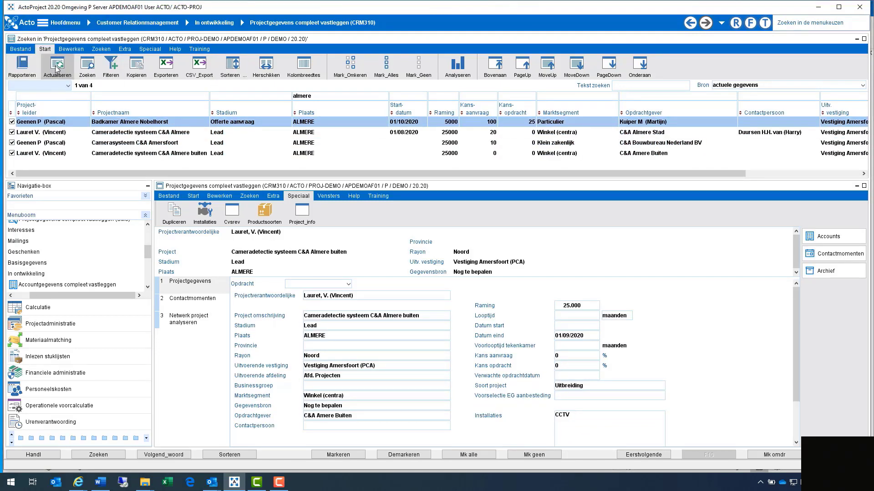
pyautogui.click(280, 97)
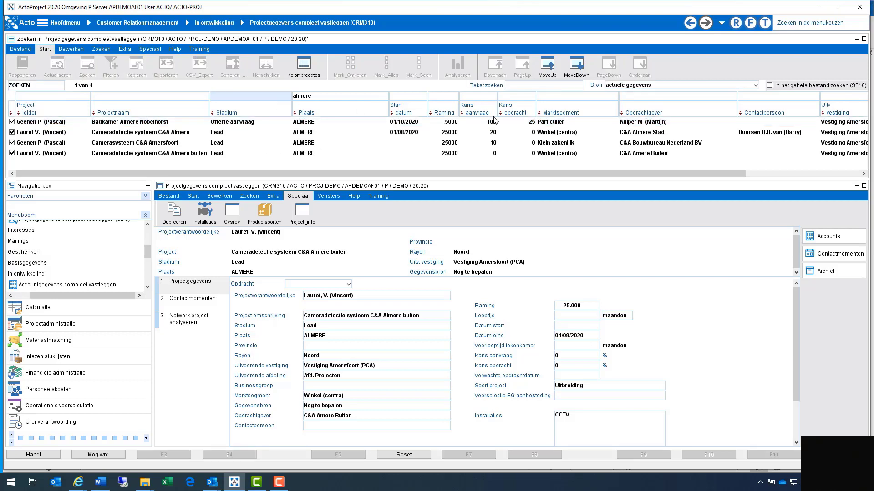
pyautogui.click(769, 86)
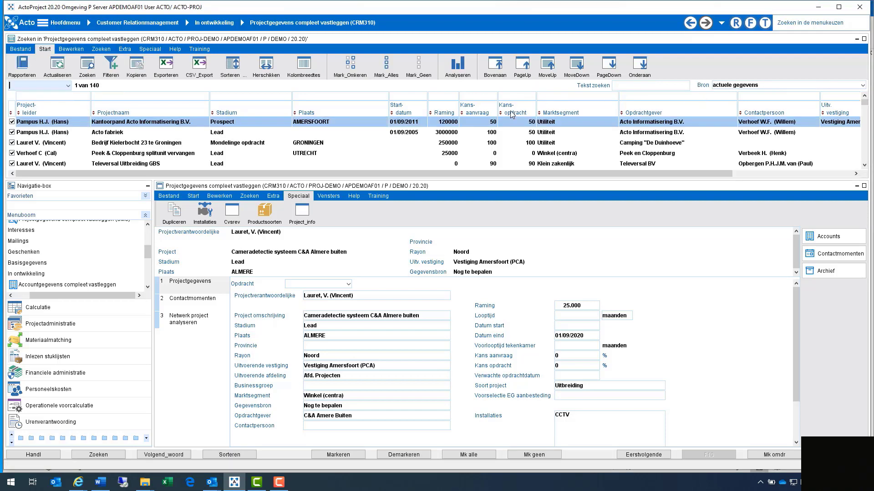
# Analyse the projects graphically with Raming summed per Jaar van Aanmaakdatum, and close the chart after viewing it.
pyautogui.click(454, 72)
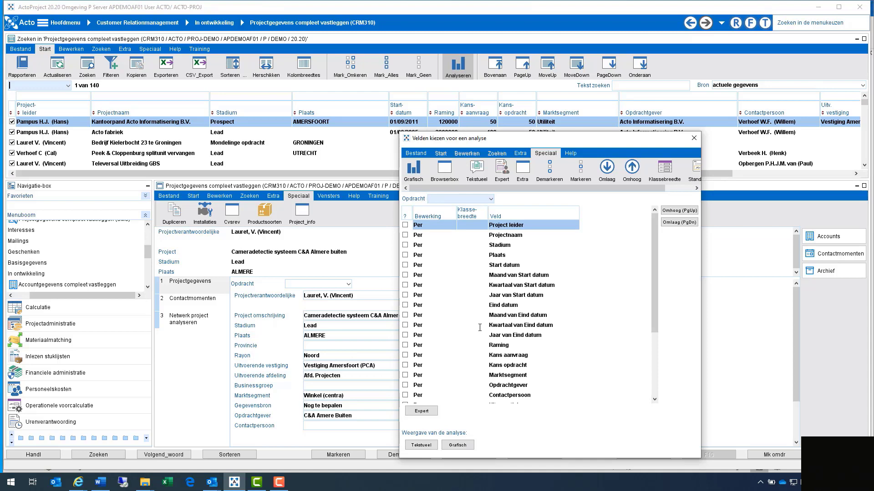
pyautogui.scroll(-4, 476, 348)
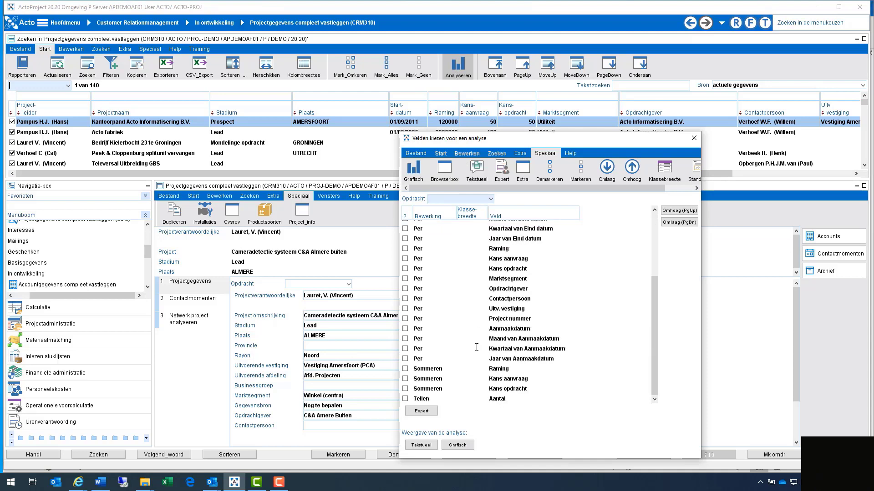
pyautogui.click(405, 359)
pyautogui.scroll(-4, 494, 350)
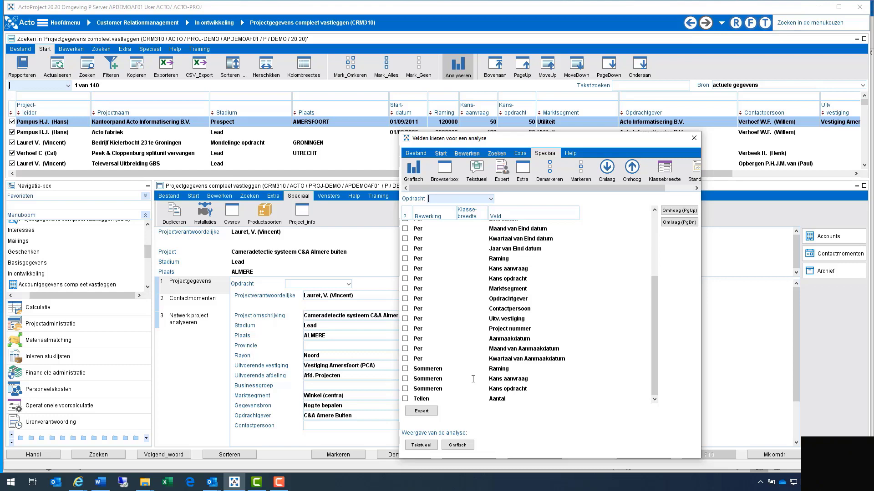
pyautogui.click(405, 368)
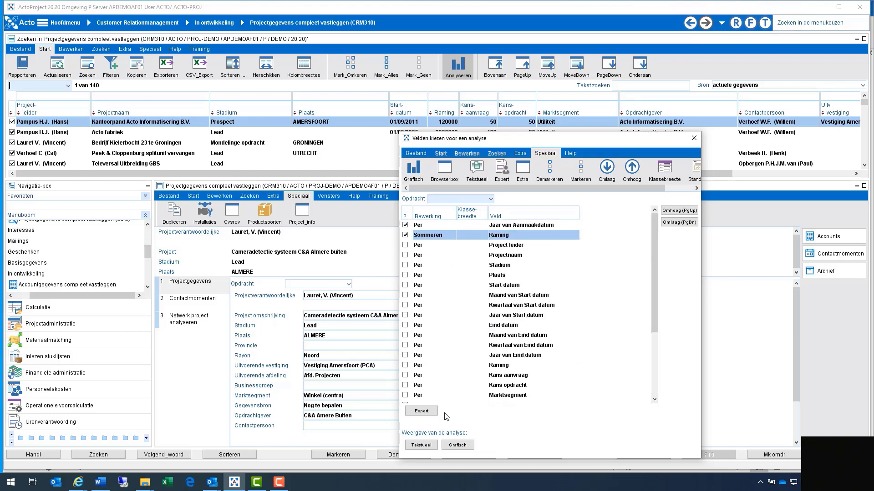
pyautogui.click(458, 445)
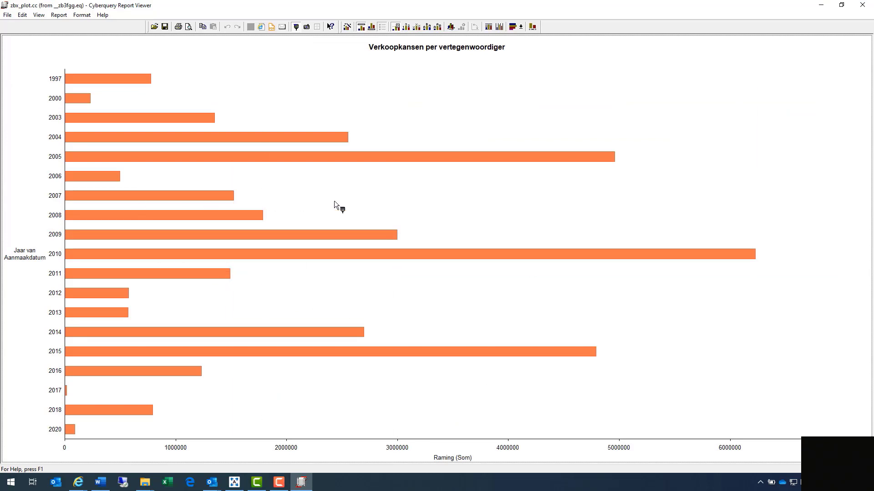
pyautogui.click(870, 6)
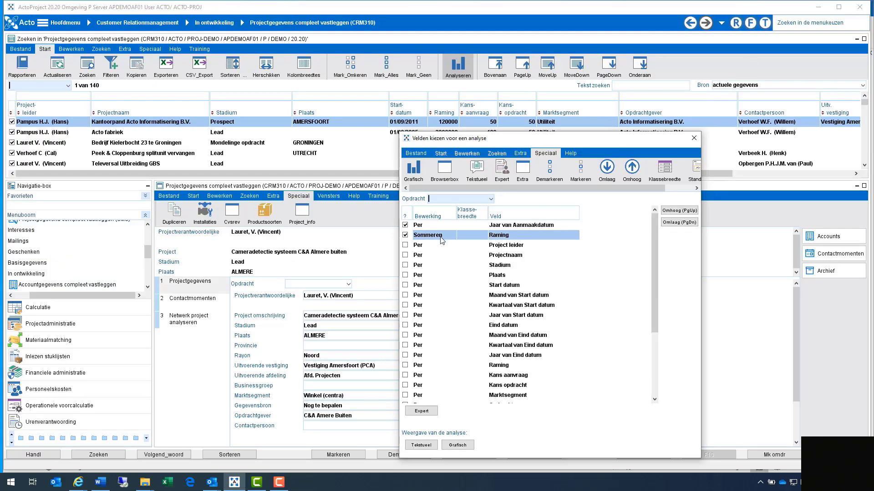
# Add Project leider to the analysis fields, display the analysis as text and close the result.
pyautogui.click(405, 245)
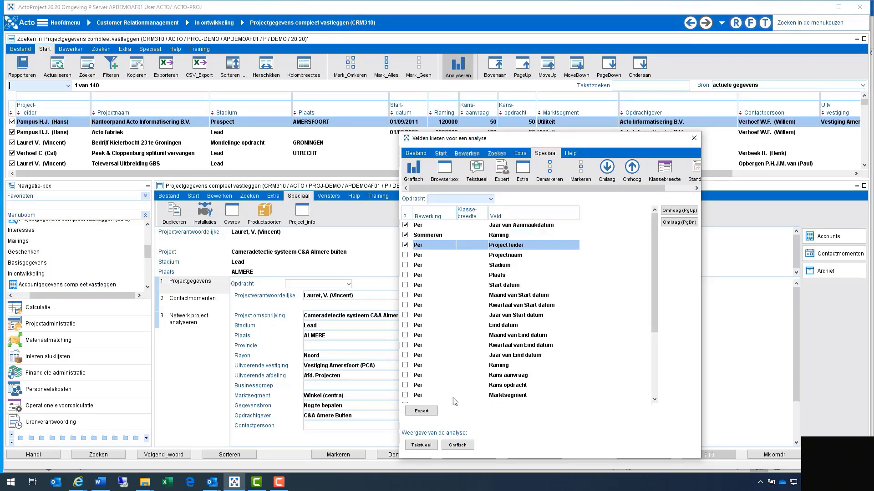
pyautogui.click(423, 446)
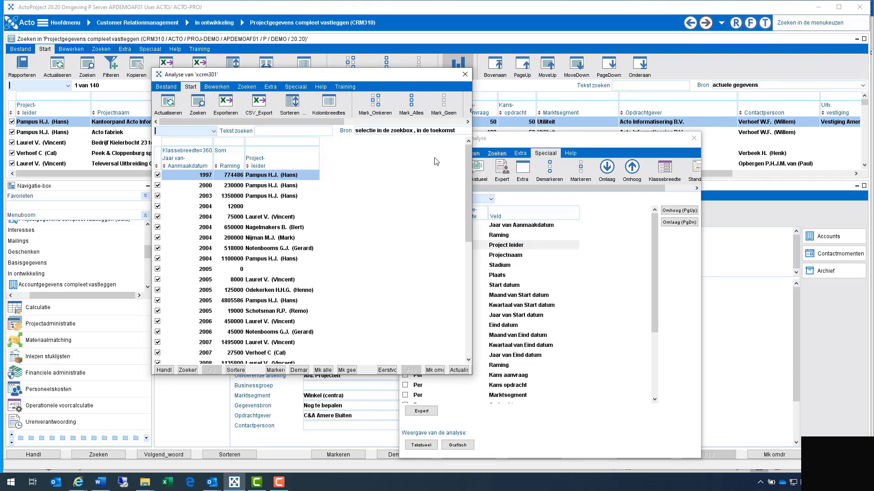
pyautogui.click(465, 74)
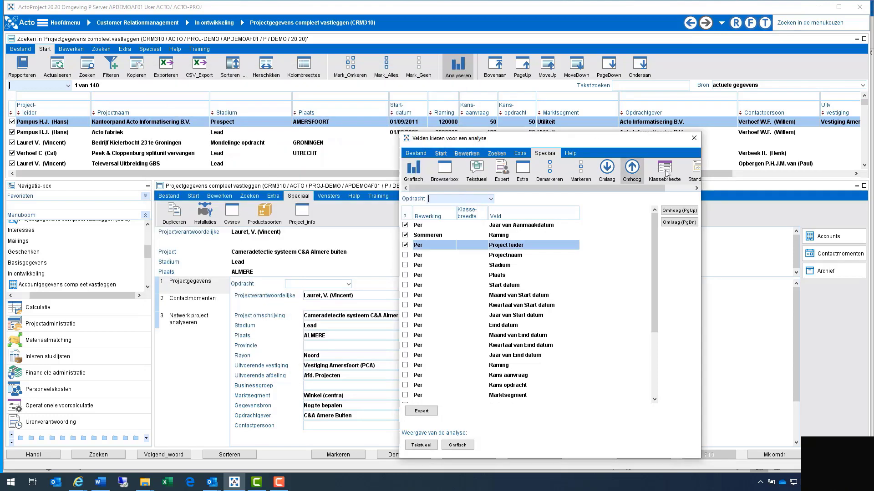
# Close the analysis field selection and start a new contact moment of type Telefoongesprek (Telefonisch).
pyautogui.click(694, 138)
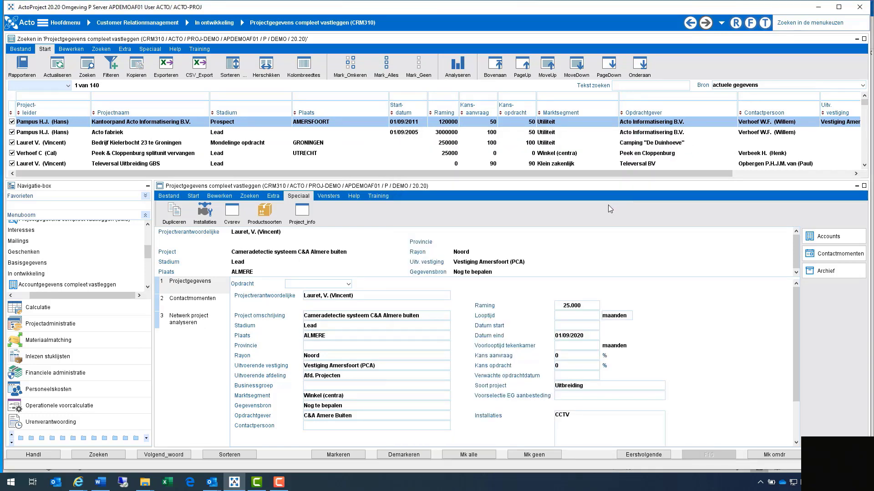
pyautogui.click(829, 255)
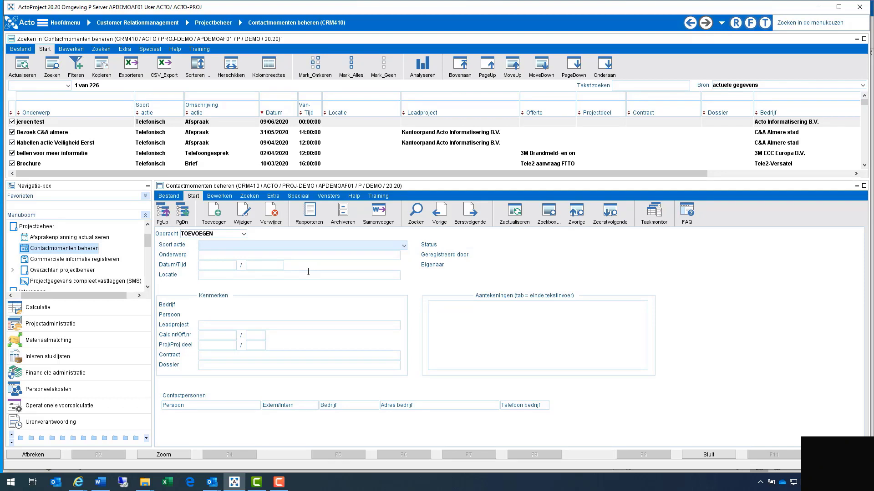
pyautogui.press('Return')
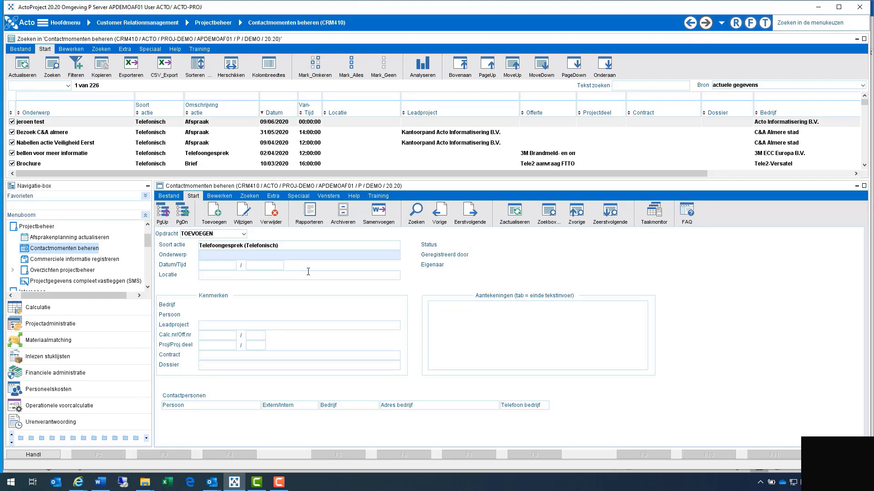
# Enter the subject Nabellen klant, use the current date 15/06/2020 and accept 00:00 as the time.
pyautogui.write('T')
pyautogui.press('BackSpace')
pyautogui.write('Nabellen klant')
pyautogui.press('Return')
pyautogui.press('F8')
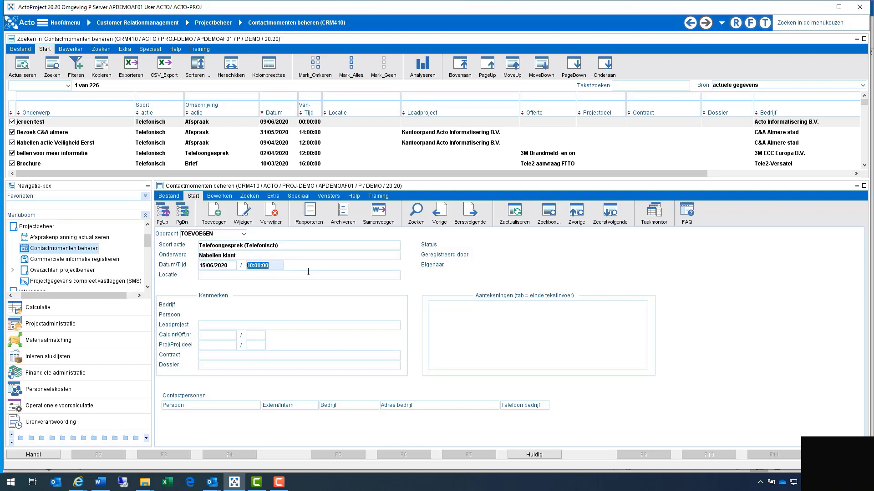
pyautogui.press('Return')
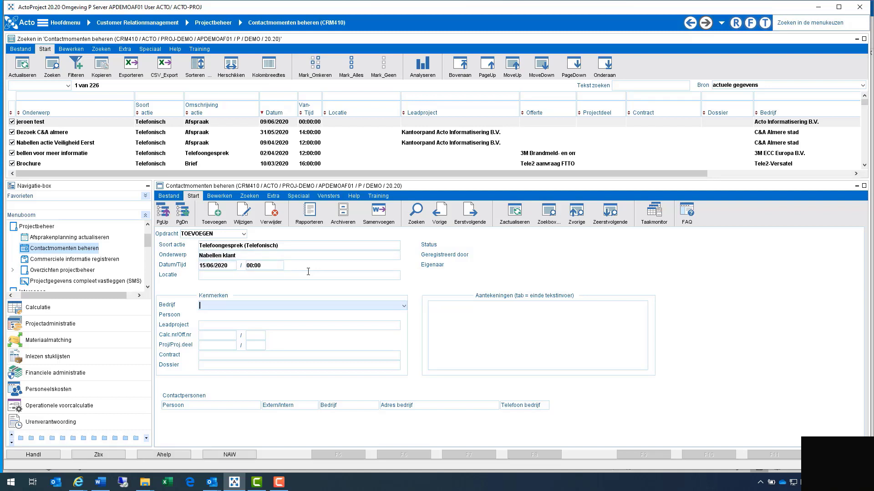
# Link the contact moment to the company C&A Almere Stad and its contact person.
pyautogui.write('C')
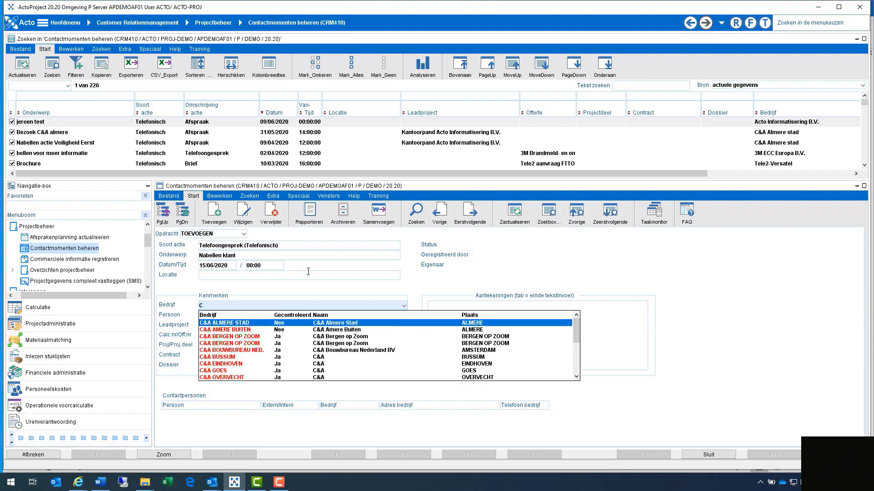
pyautogui.press('Return')
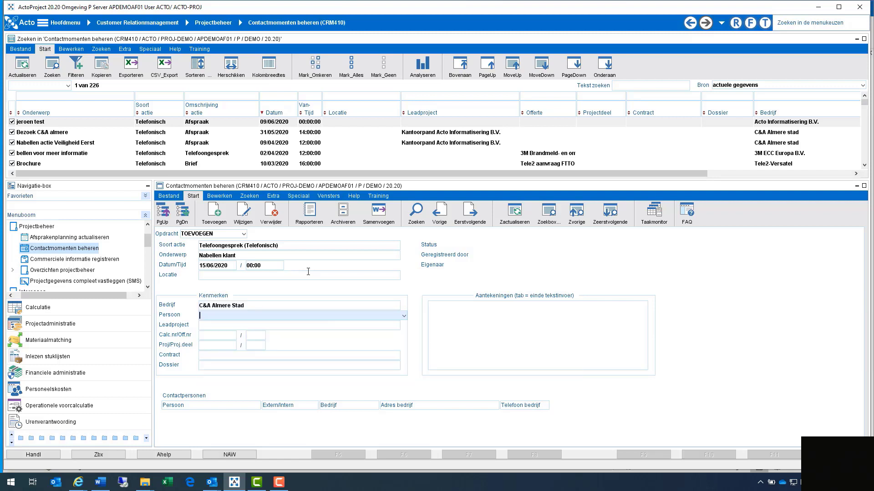
pyautogui.press('F2')
pyautogui.press('Return')
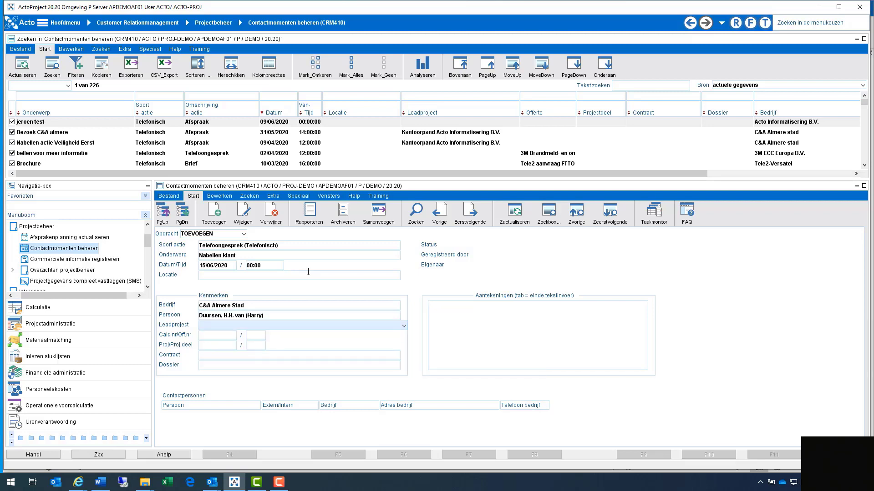
# Link the contact moment to the lead project Cameradetectie systeem C&A Almere.
pyautogui.press('F2')
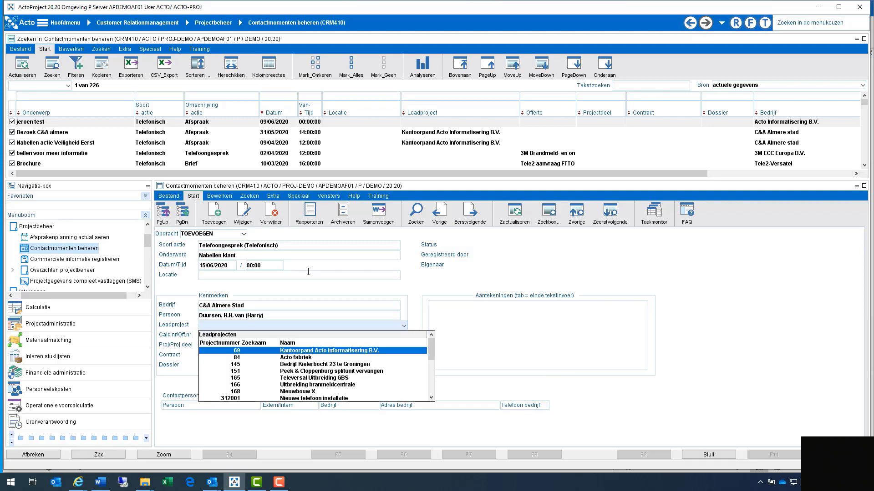
pyautogui.press('pagedown')
pyautogui.press('pagedown')
pyautogui.press('pagedown')
pyautogui.press('pagedown')
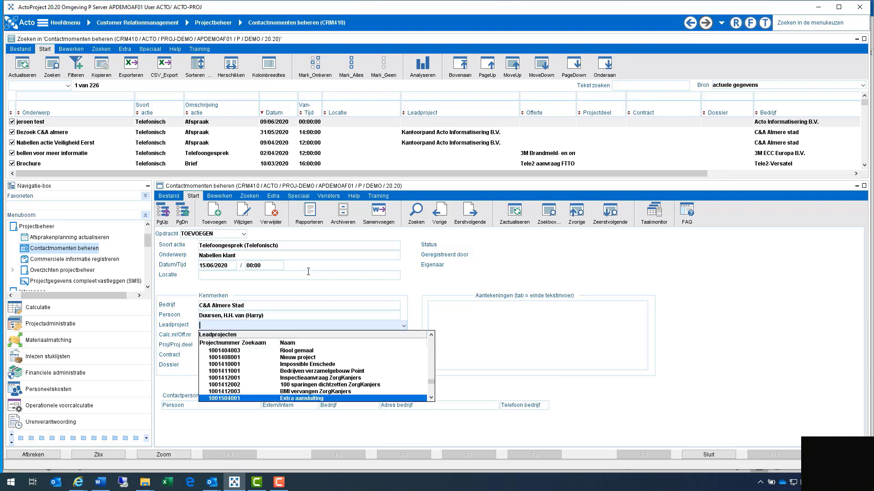
pyautogui.press('Up')
pyautogui.press('Up')
pyautogui.press('Up')
pyautogui.press('Up')
pyautogui.press('Up')
pyautogui.press('Up')
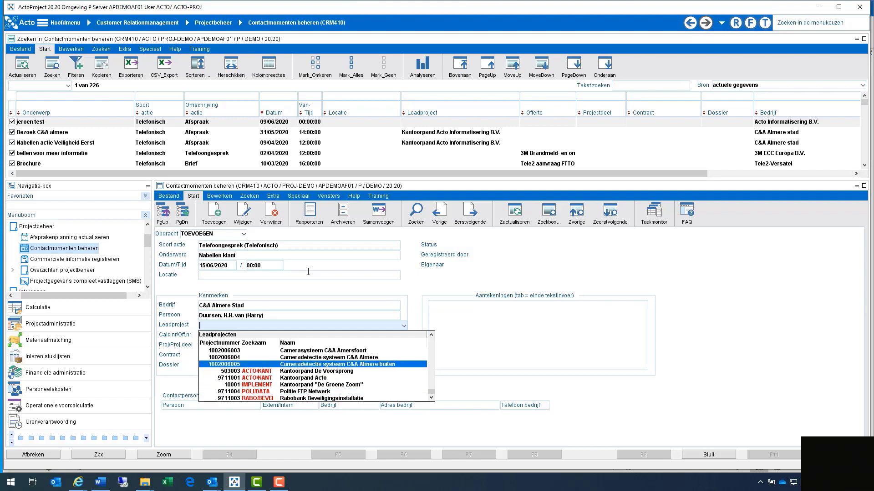
pyautogui.press('Return')
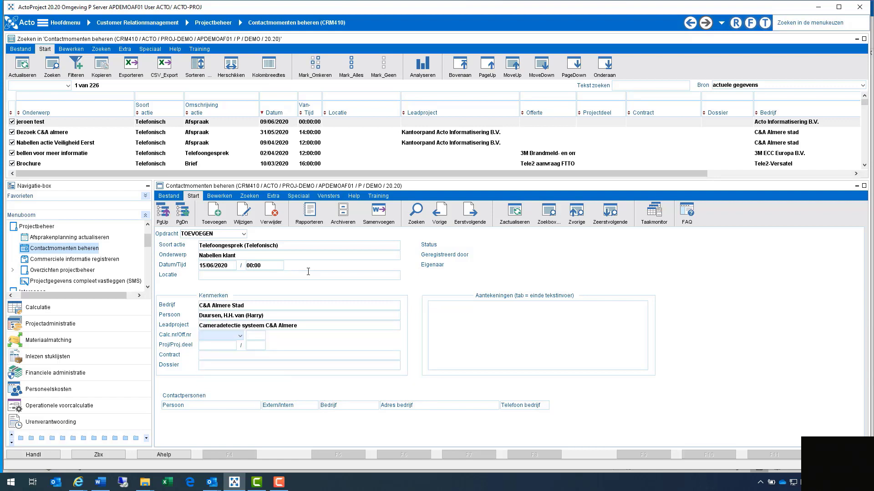
# Add the note "Klant gebeld, is enthousiast na demo. Denkt erover om 3 camerasystemen aan te schaffen van het nieuwe model." to the contact moment.
pyautogui.press('Tab')
pyautogui.press('Tab')
pyautogui.press('Tab')
pyautogui.press('Tab')
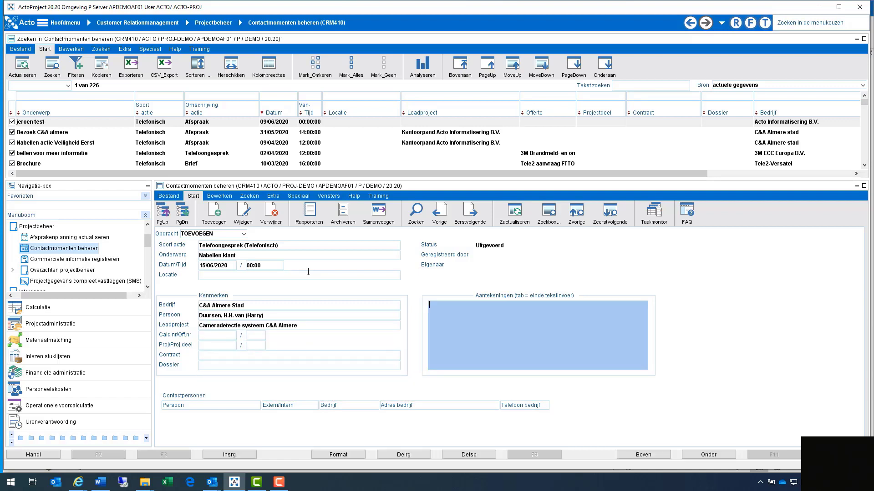
pyautogui.write('Klant gebeld, is enthousiast na demo. Denkt e')
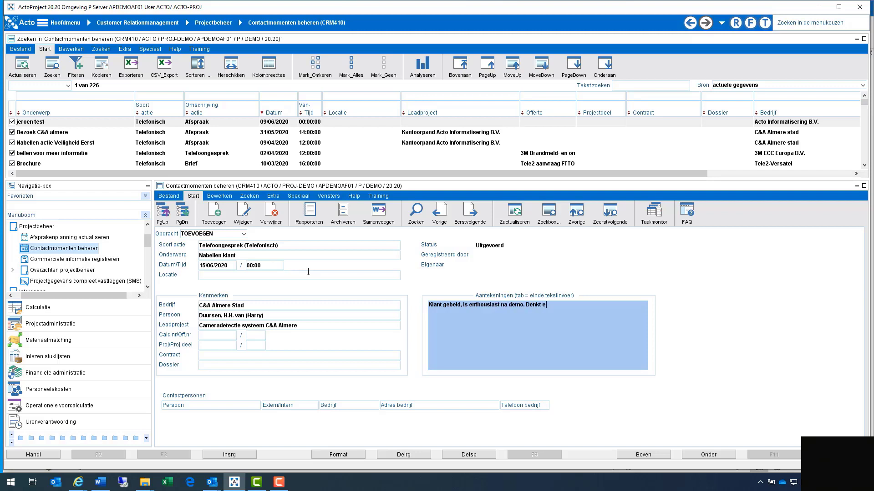
pyautogui.write('rover om 3 camerasystemen aan te schaffen')
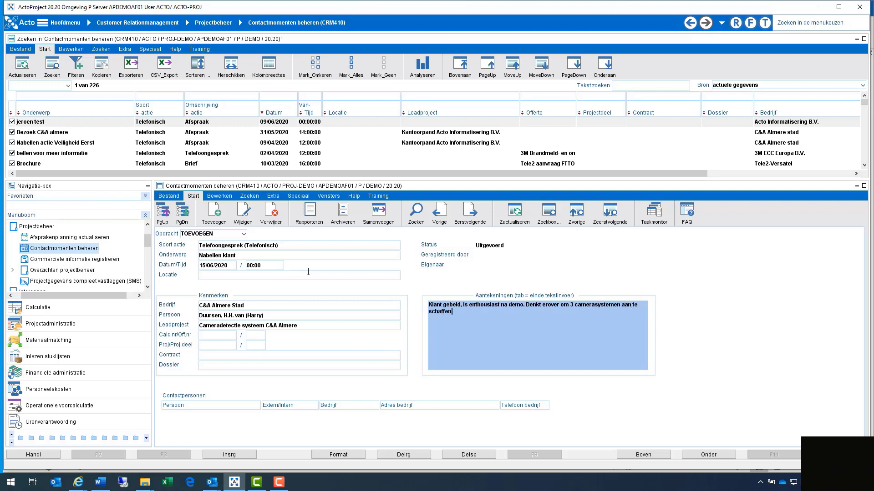
pyautogui.write(' van het nieuwe model.')
pyautogui.press('Tab')
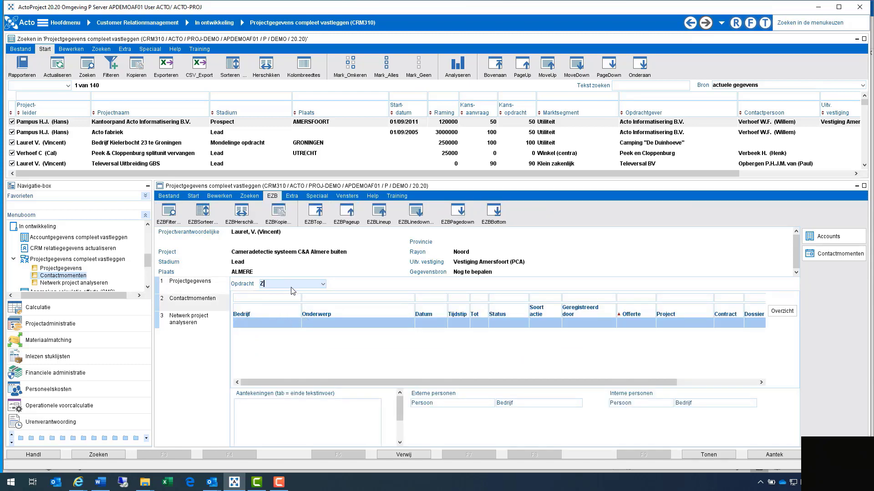
# Look up the existing project Cameradetectie systeem C&A Almere in the project's contact moments overview.
pyautogui.press('F2')
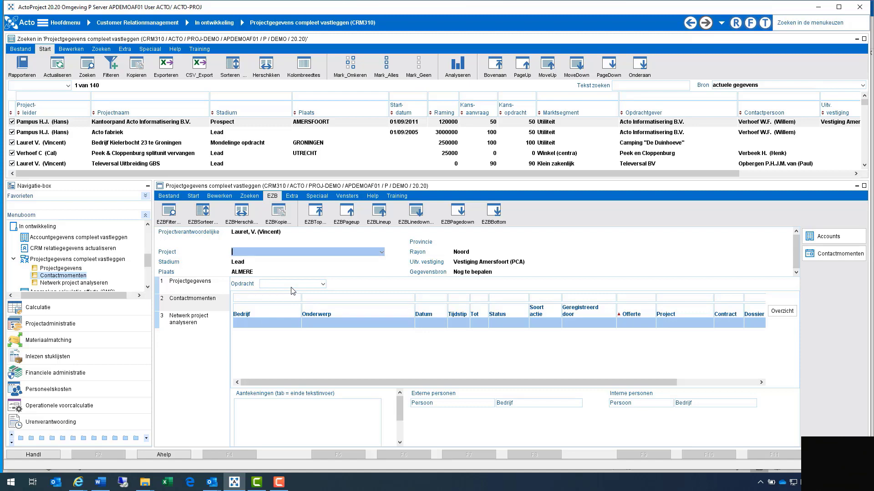
pyautogui.press('F3')
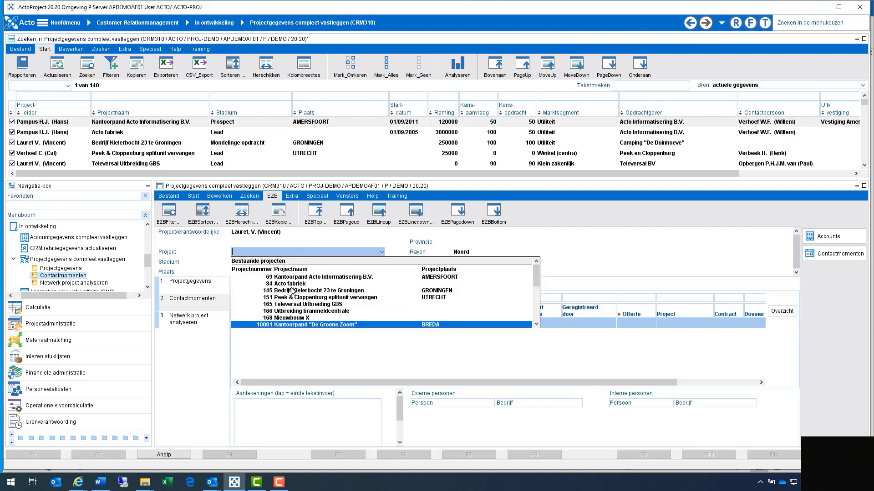
pyautogui.press('Up')
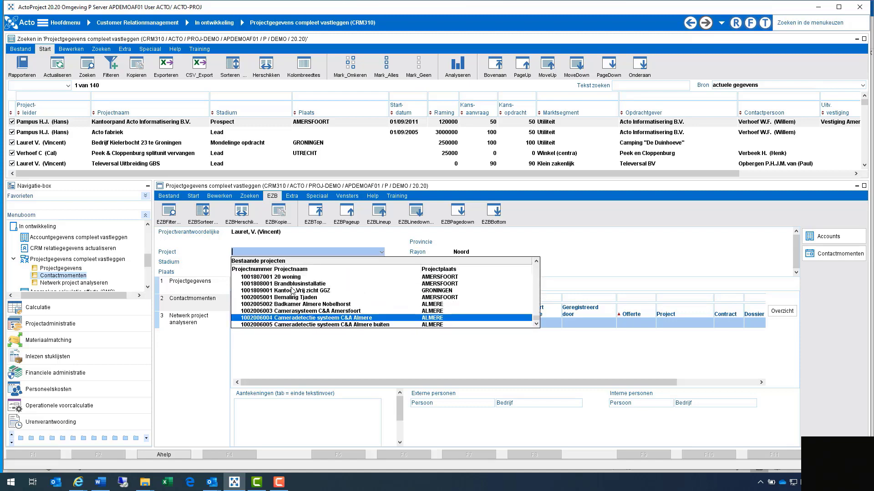
pyautogui.press('Return')
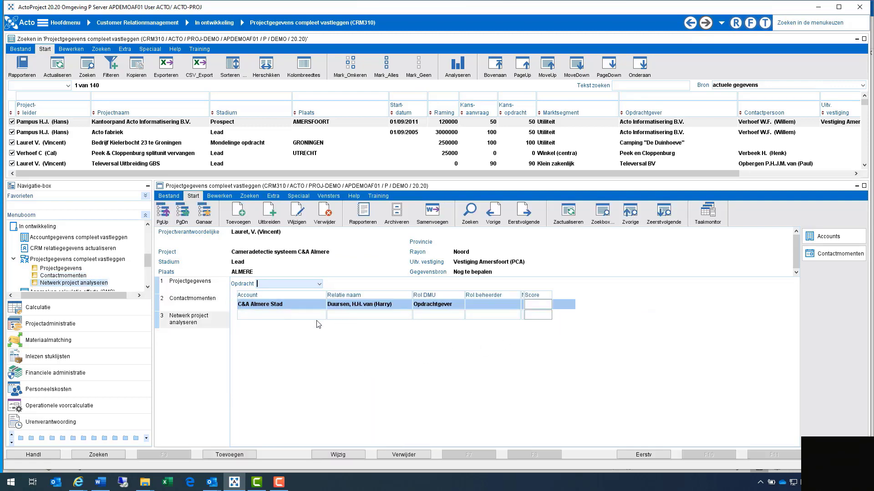
# Extend the project's network analysis with a new row for the account Itho BV.
pyautogui.write('uit')
pyautogui.press('Return')
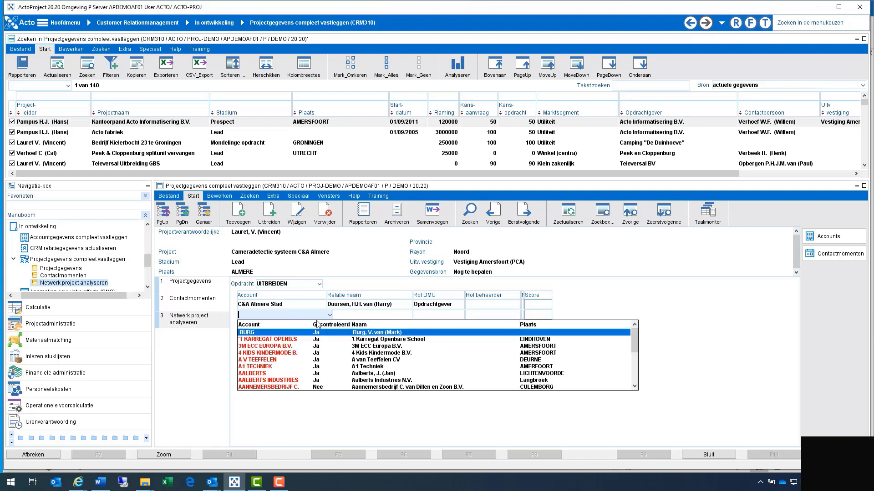
pyautogui.write('IT')
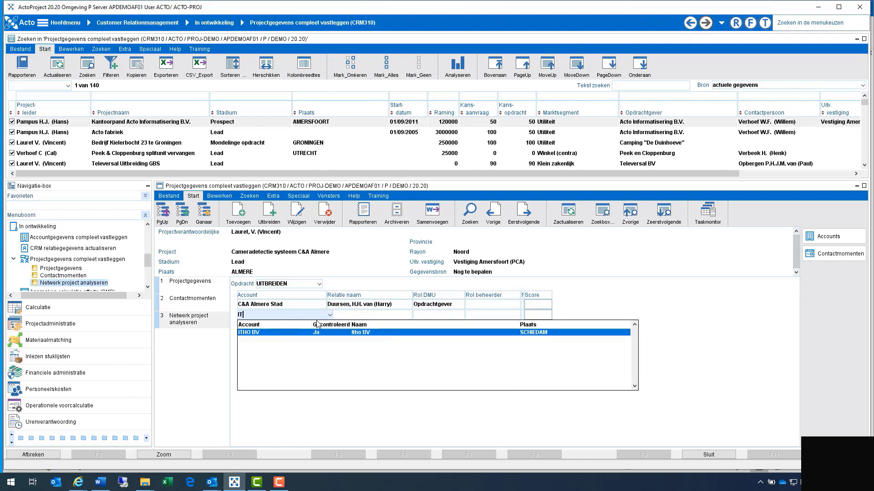
pyautogui.press('Return')
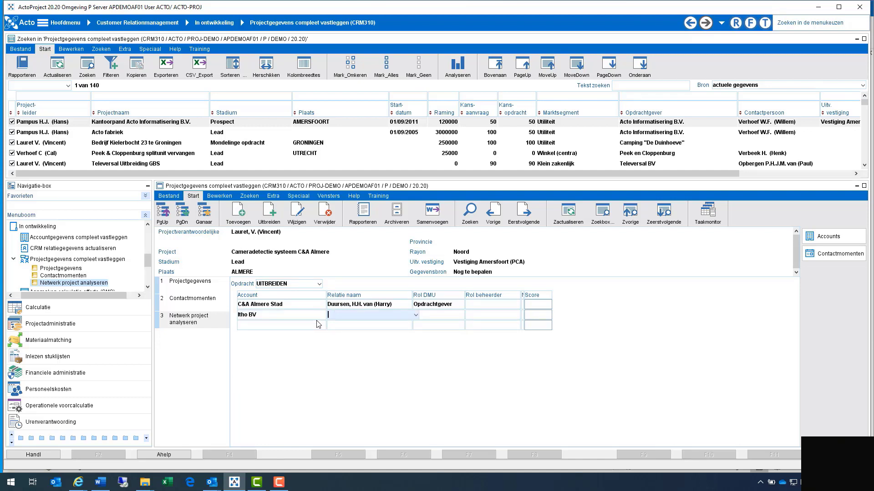
# Replace the account in the new network row with A1 Techniek.
pyautogui.hotkey('shift', 'Tab')
pyautogui.press('BackSpace')
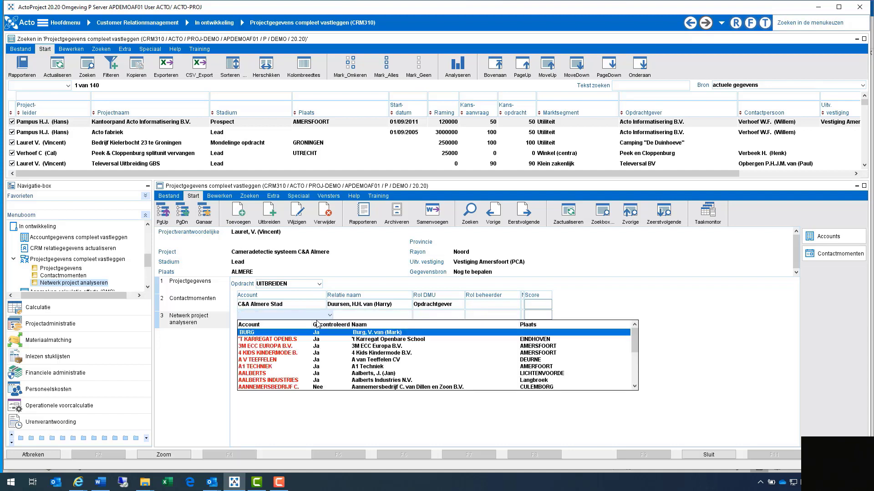
pyautogui.write('A1')
pyautogui.press('Return')
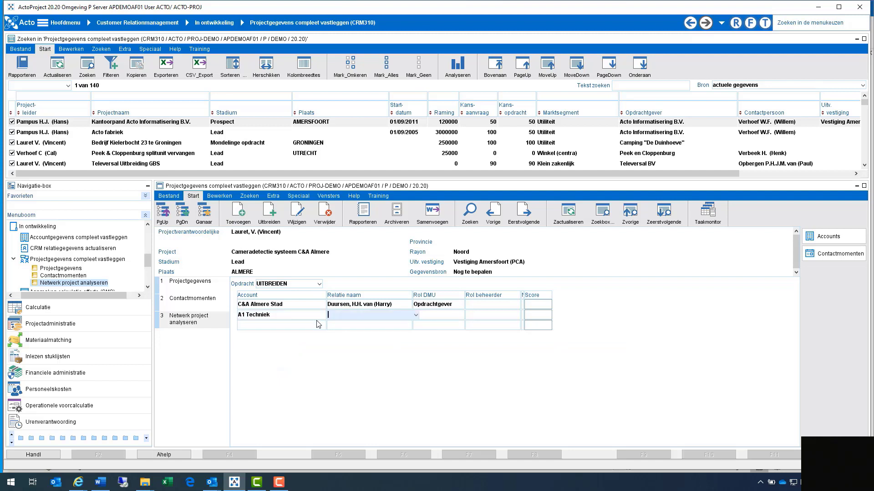
# Leave the relation name and Rol beheerder empty, set A1 Techniek's Rol DMU to Concurrent and save the row.
pyautogui.press('Return')
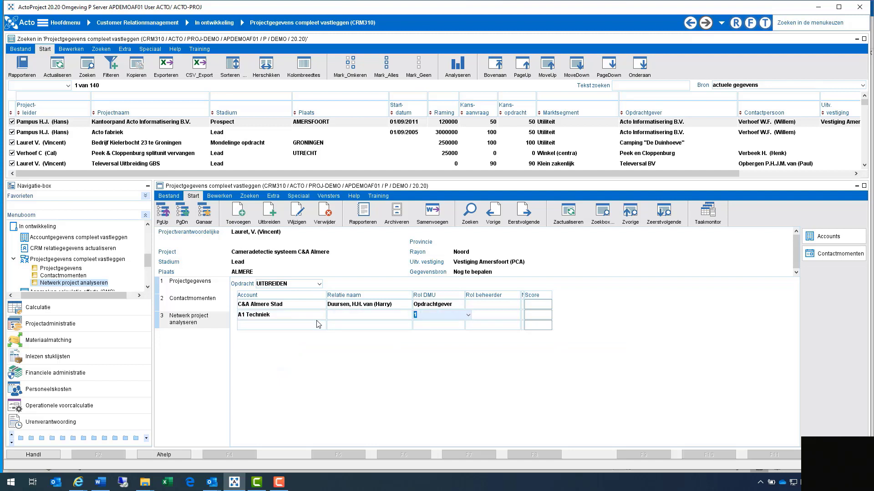
pyautogui.hotkey('alt', 'Down')
pyautogui.press('Down')
pyautogui.press('Down')
pyautogui.press('Down')
pyautogui.press('Down')
pyautogui.press('Down')
pyautogui.press('Down')
pyautogui.press('Down')
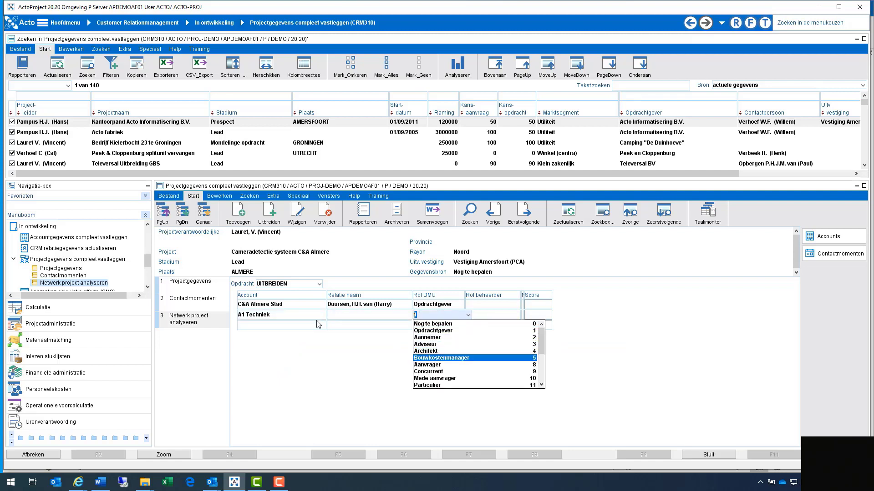
pyautogui.press('Return')
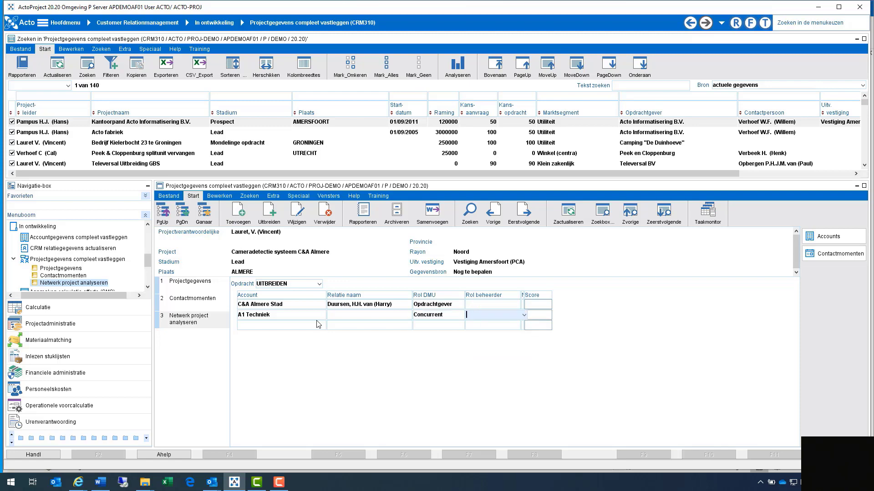
pyautogui.press('Return')
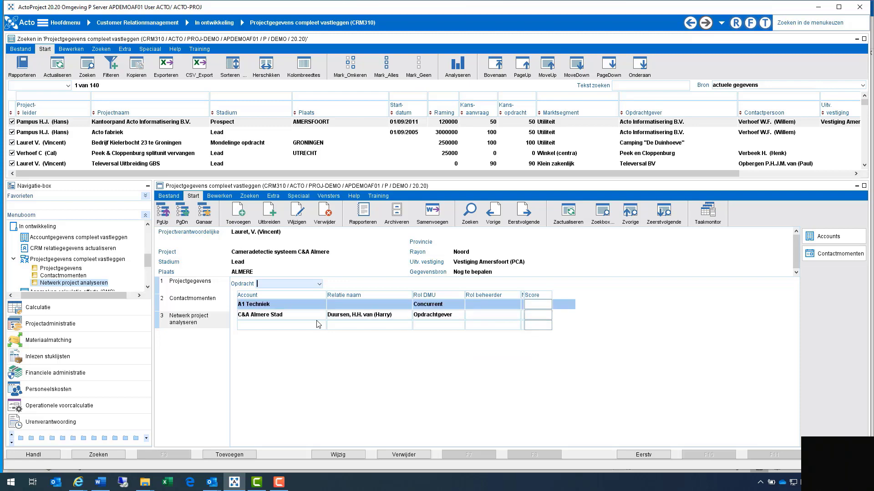